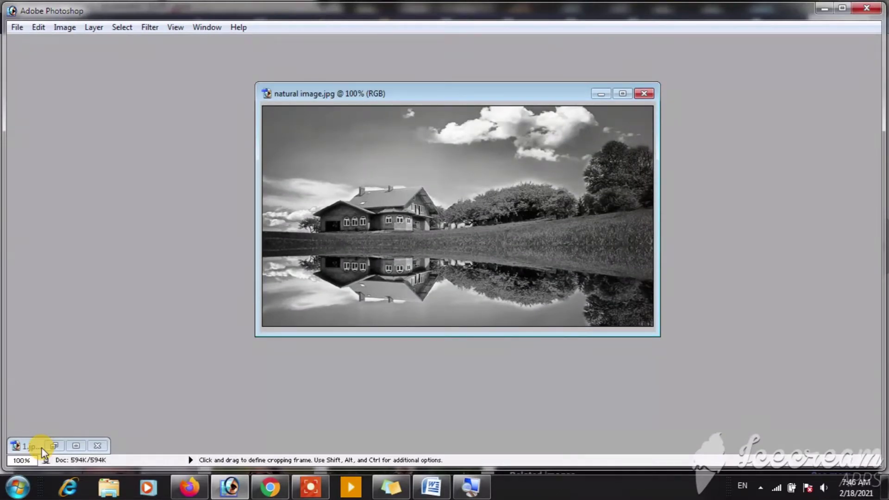
Restore the minimized colour reference photo 1.jpg so it fills the workspace at 66.7%.
{"action": "left_click", "coordinate": [51, 446]}
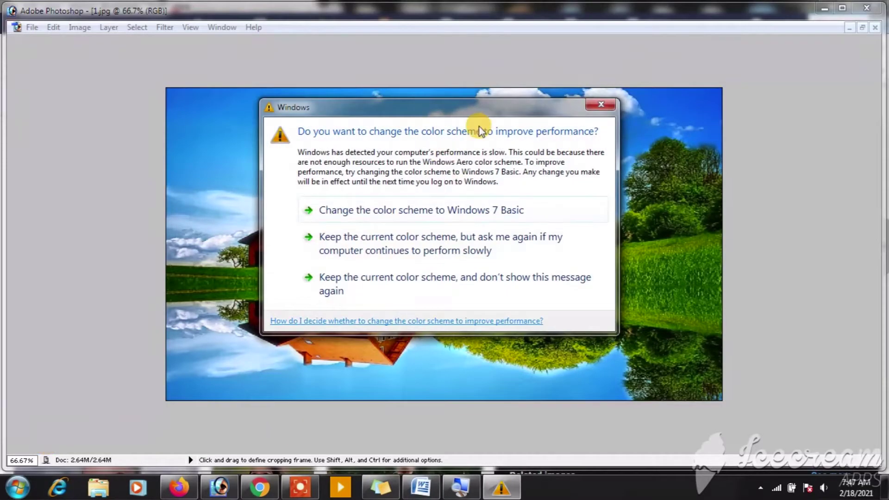
Dismiss the Windows colour-scheme warning and bring back the toolbox and palettes on natural image.jpg.
{"action": "left_click", "coordinate": [592, 102]}
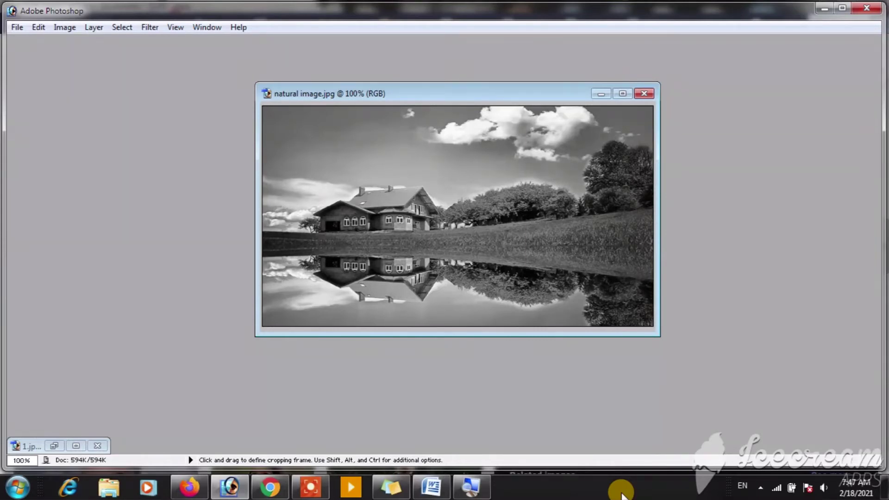
{"action": "key", "text": "Tab"}
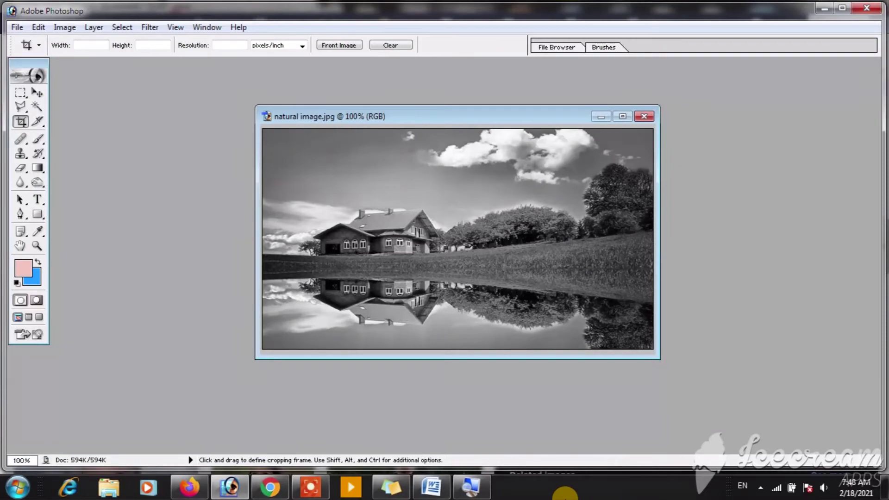
{"action": "mouse_move", "coordinate": [189, 487]}
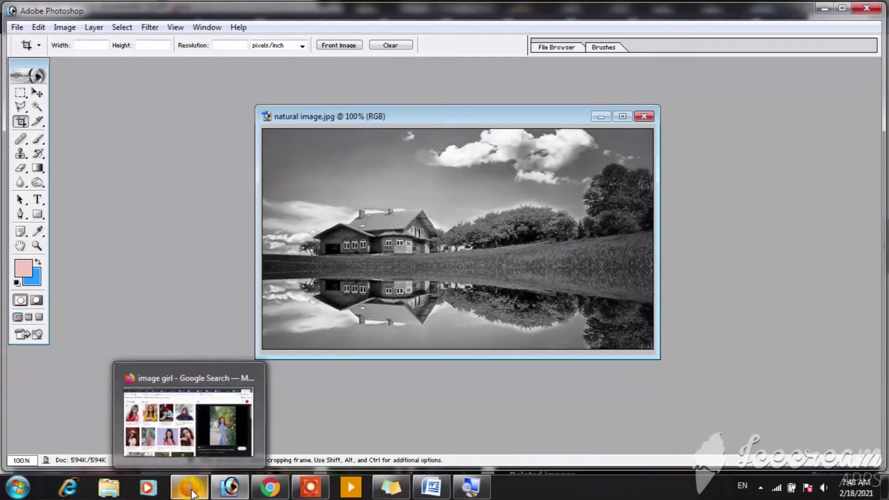
Bring Firefox forward with the Google search for 'colourised photo'.
{"action": "left_click", "coordinate": [193, 494]}
{"action": "left_click", "coordinate": [192, 492]}
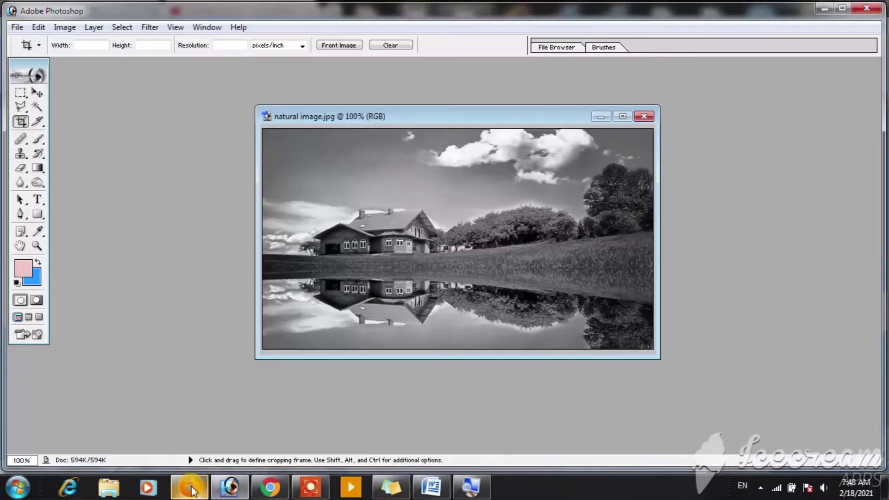
{"action": "left_click", "coordinate": [192, 492]}
{"action": "left_click", "coordinate": [206, 97]}
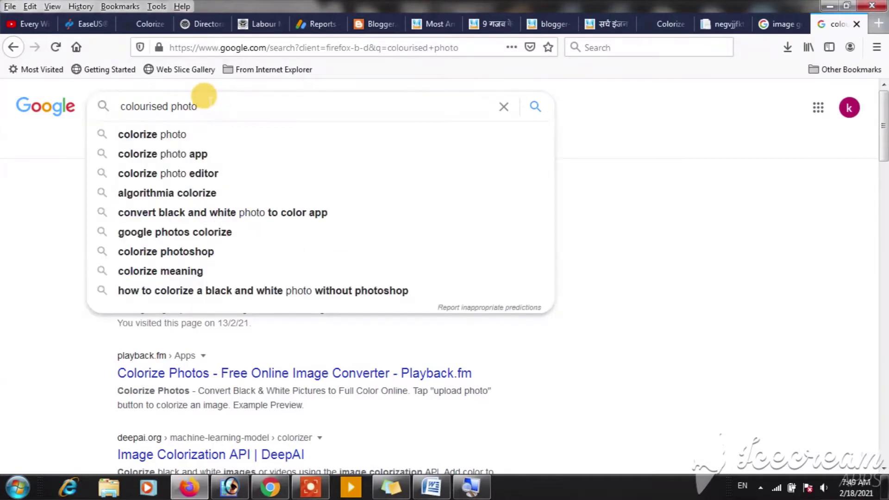
Close the autocomplete suggestions to reveal results led by Algorithmia's Colorize Black and White Photos.
{"action": "key", "text": "ctrl+1"}
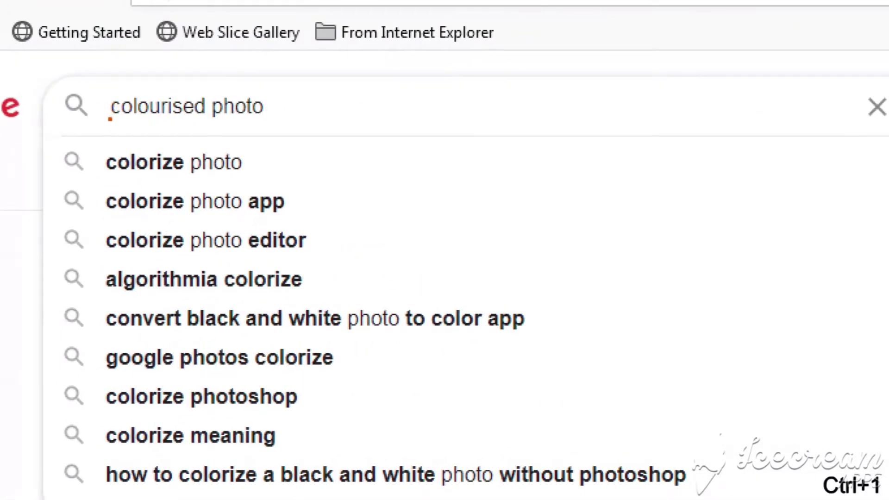
{"action": "left_click_drag", "start_coordinate": [105, 123], "coordinate": [260, 127]}
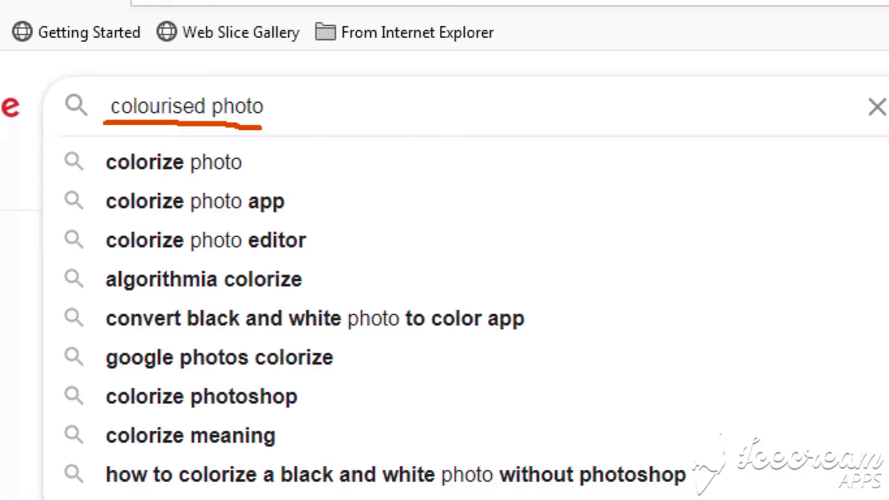
{"action": "key", "text": "ctrl+1"}
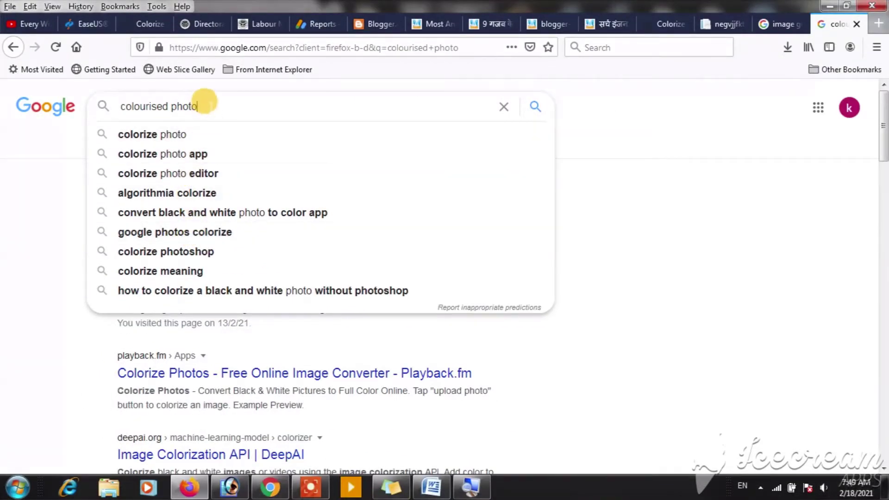
{"action": "left_click", "coordinate": [663, 212]}
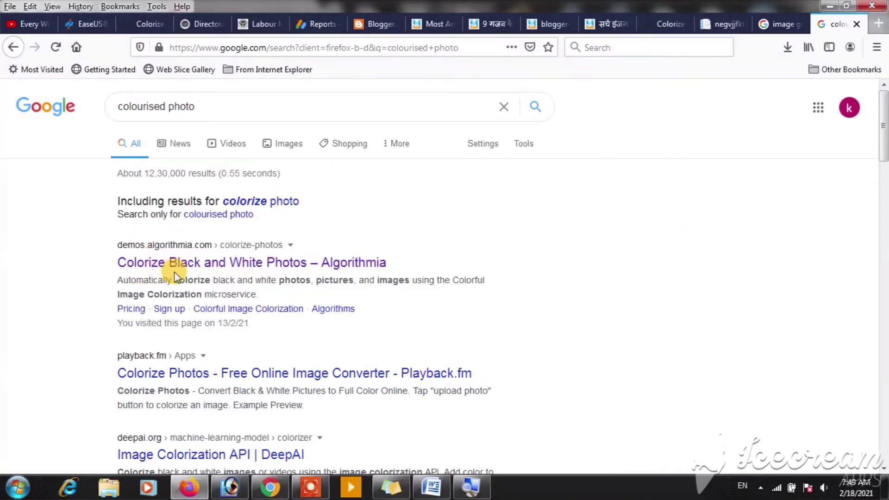
{"action": "key", "text": "ctrl+1"}
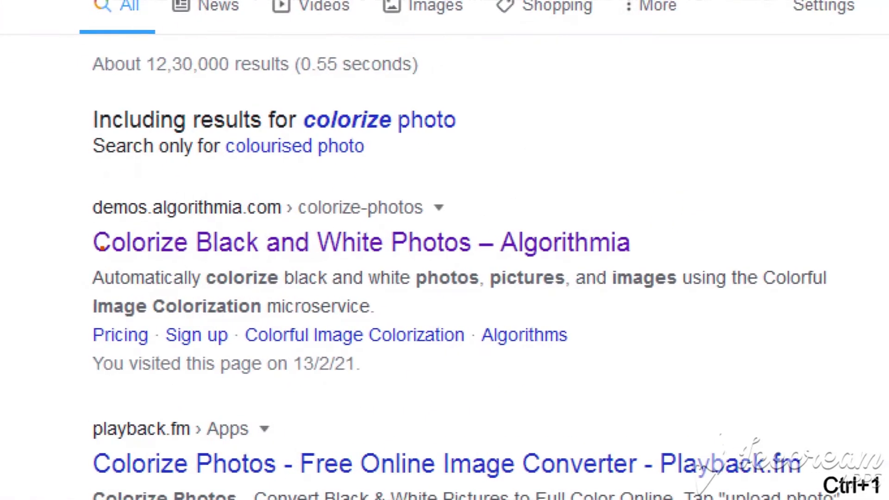
{"action": "left_click_drag", "start_coordinate": [93, 224], "coordinate": [175, 223]}
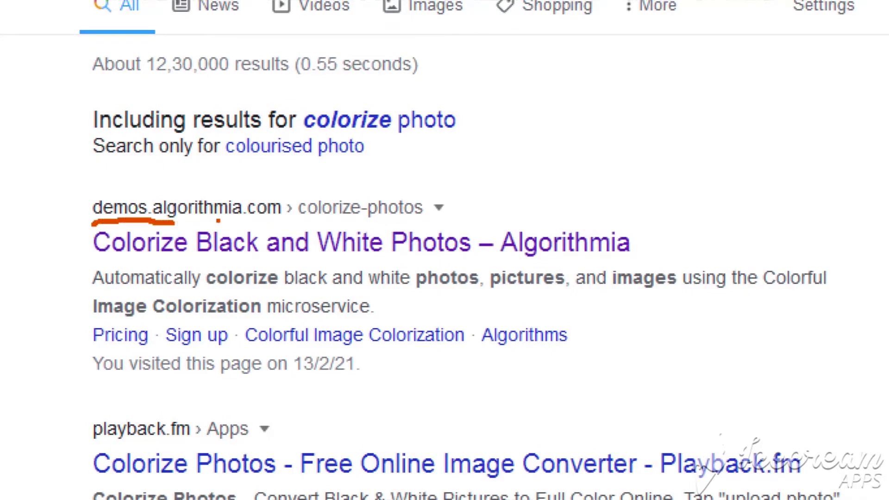
{"action": "left_click_drag", "start_coordinate": [230, 221], "coordinate": [300, 219]}
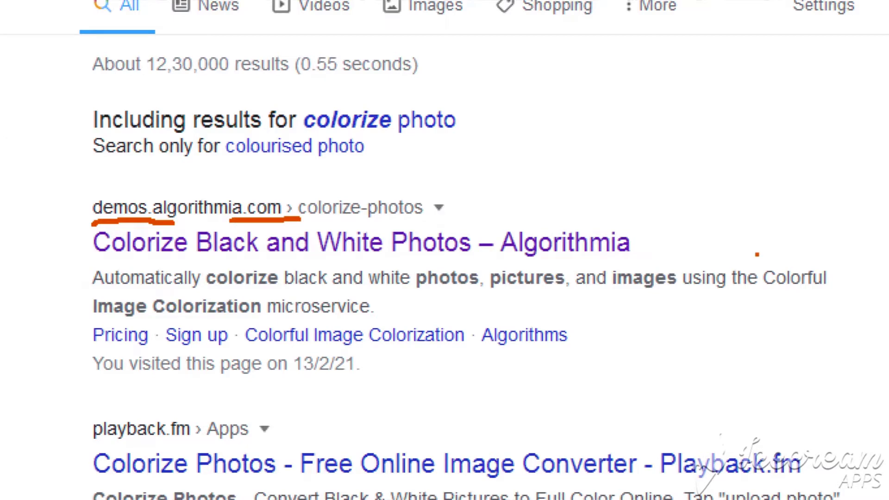
{"action": "left_click_drag", "start_coordinate": [496, 263], "coordinate": [650, 266]}
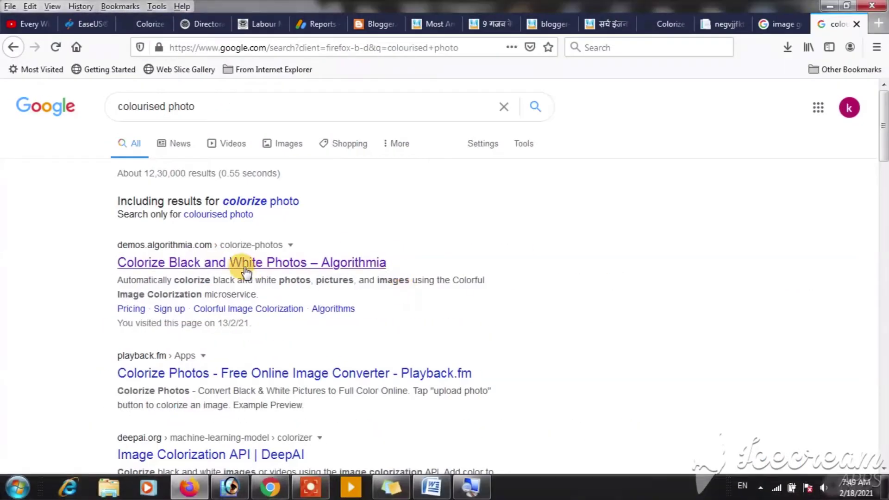
Open the Algorithmia 'Colorize Black and White Photos' result and scroll to its URL/upload form.
{"action": "left_click", "coordinate": [241, 264]}
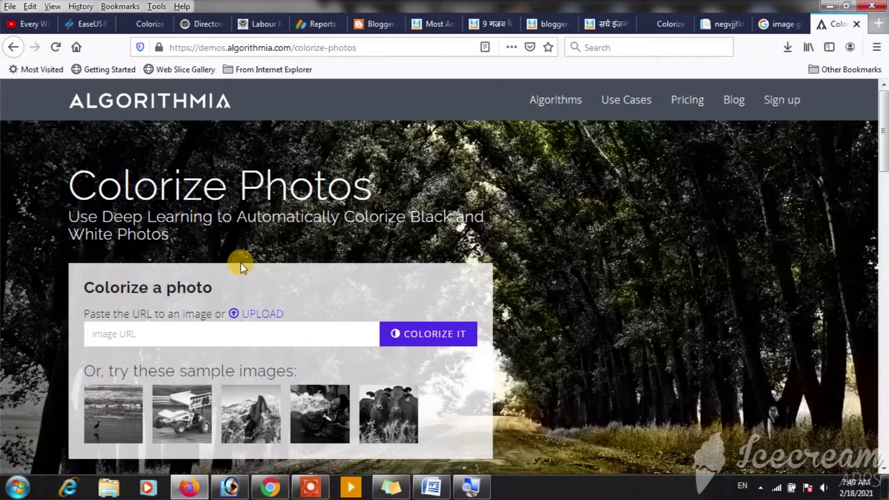
{"action": "scroll", "coordinate": [248, 250], "scroll_direction": "down", "scroll_amount": 1}
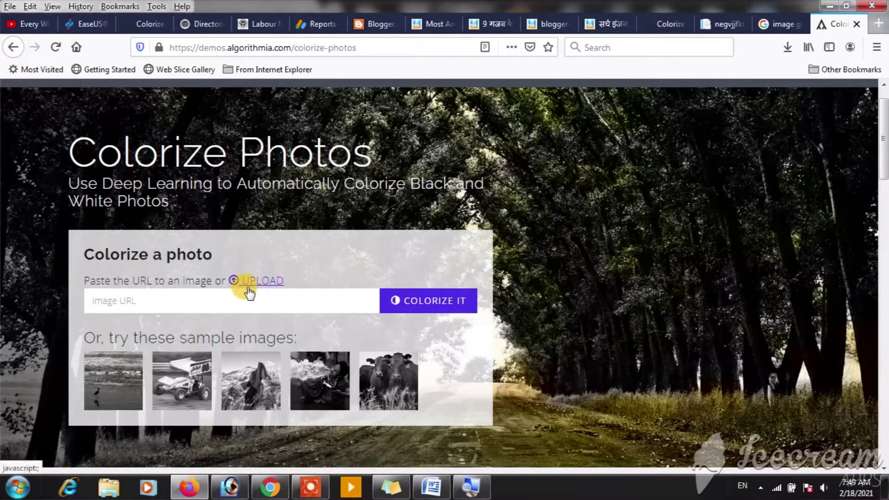
{"action": "key", "text": "ctrl+1"}
{"action": "left_click_drag", "start_coordinate": [235, 291], "coordinate": [288, 294]}
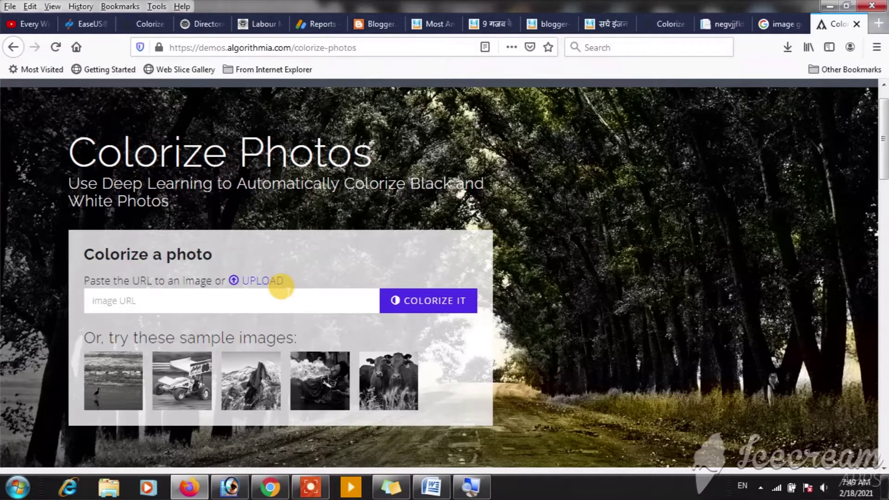
Upload the greyscale 'natural image' from the Pictures folder to Algorithmia for colorizing.
{"action": "left_click", "coordinate": [261, 283]}
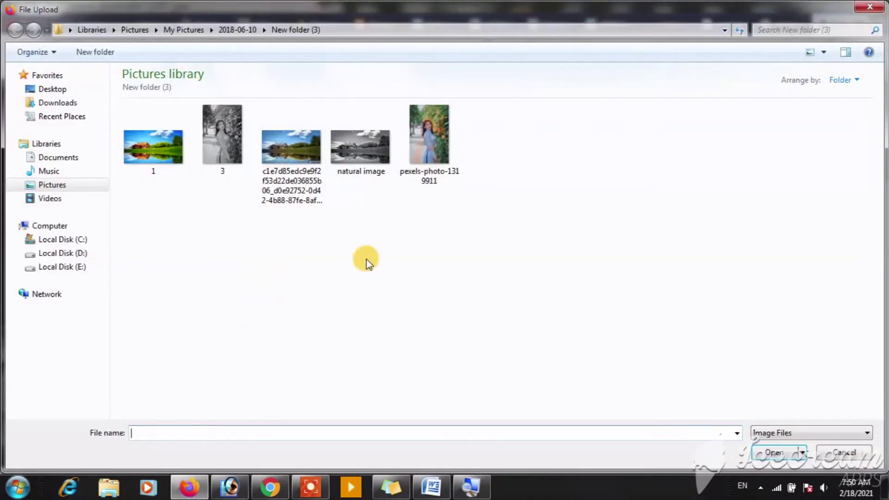
{"action": "mouse_move", "coordinate": [360, 146]}
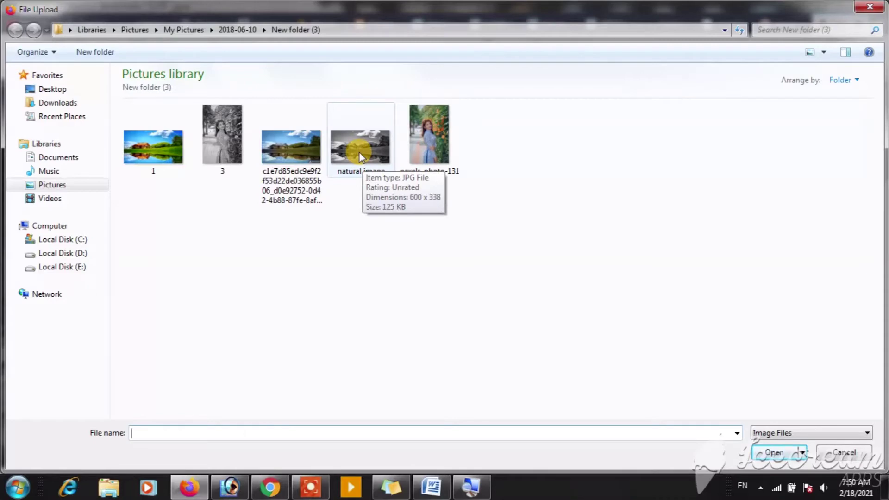
{"action": "left_click", "coordinate": [360, 157]}
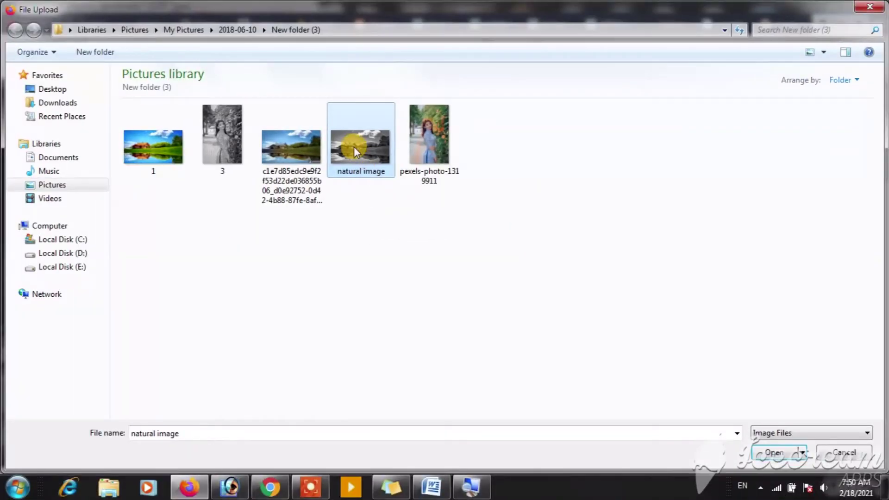
{"action": "left_click", "coordinate": [763, 454]}
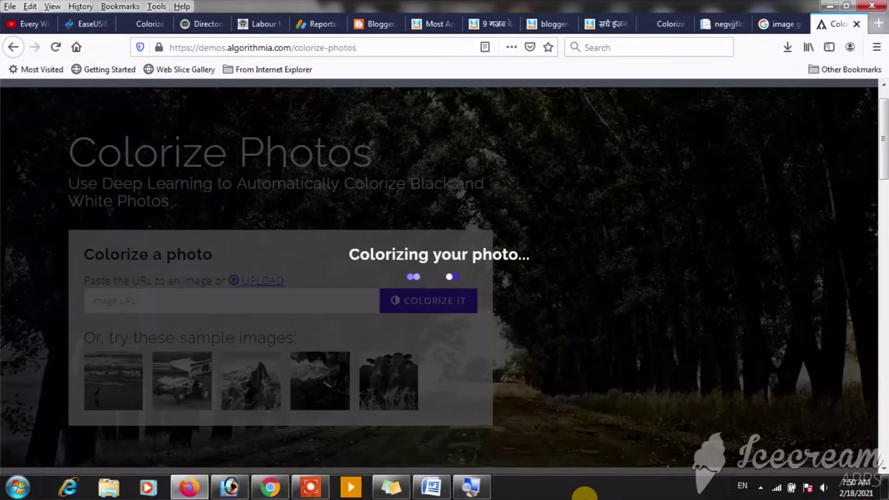
Scroll to the before/after result and slide the divider to compare, then show the full colorized house.
{"action": "scroll", "coordinate": [585, 493], "scroll_direction": "down", "scroll_amount": 2}
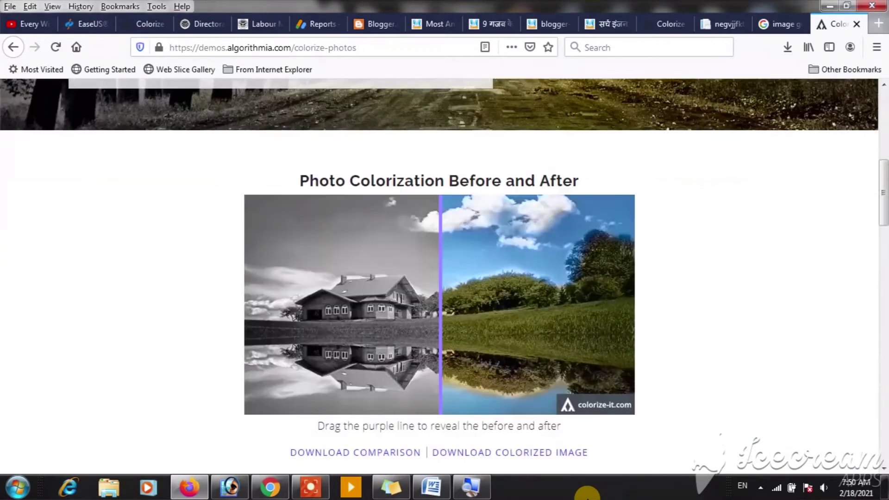
{"action": "scroll", "coordinate": [586, 493], "scroll_direction": "down", "scroll_amount": 2}
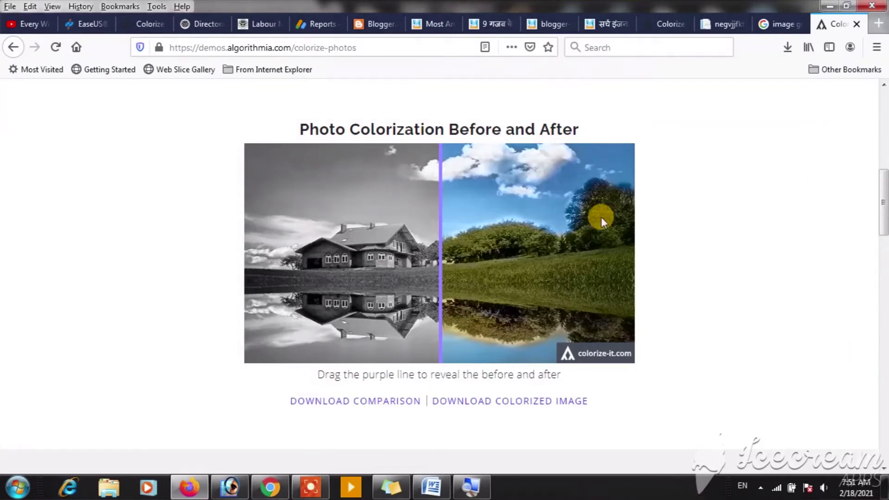
{"action": "mouse_move", "coordinate": [440, 252]}
{"action": "left_mouse_down"}
{"action": "mouse_move", "coordinate": [485, 254]}
{"action": "mouse_move", "coordinate": [321, 257]}
{"action": "left_mouse_up"}
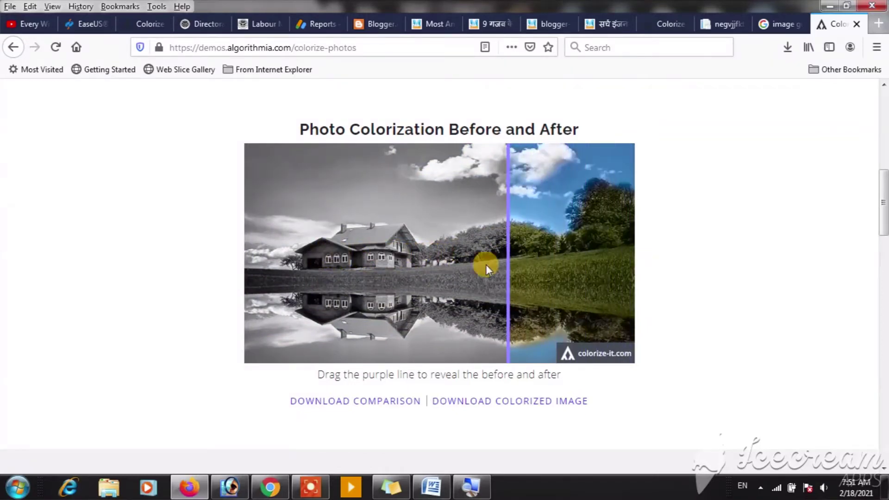
{"action": "left_click_drag", "start_coordinate": [490, 267], "coordinate": [457, 276]}
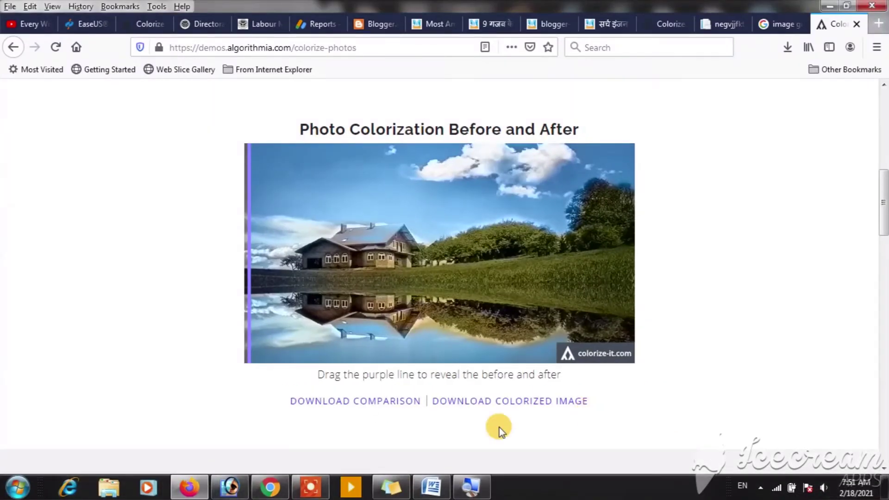
Save the colorized image as a PNG download and open its folder from the Downloads list.
{"action": "left_click", "coordinate": [480, 406]}
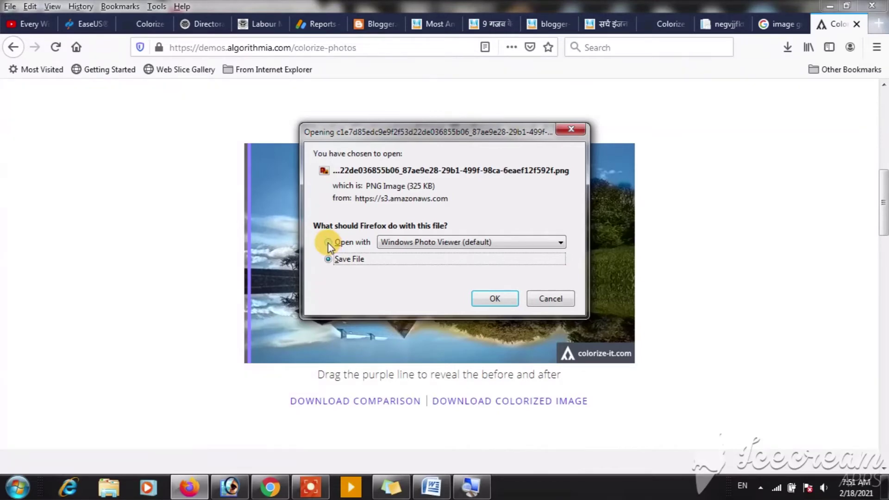
{"action": "left_click", "coordinate": [492, 299]}
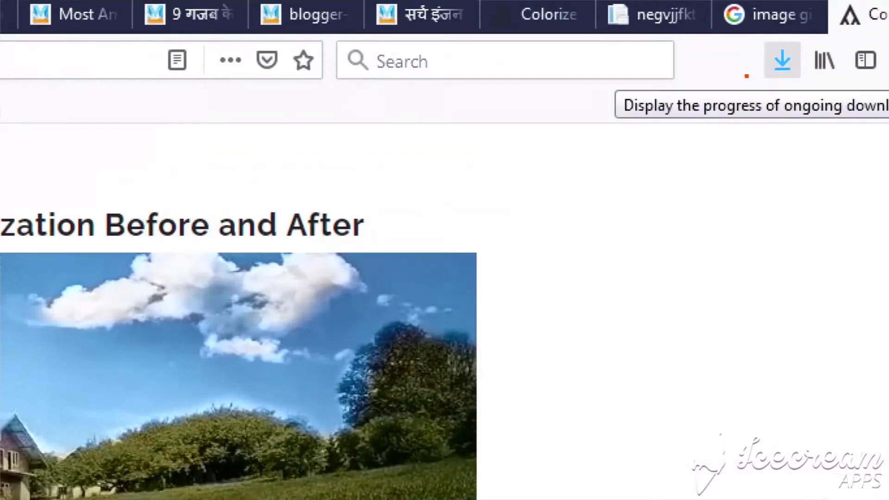
{"action": "left_click_drag", "start_coordinate": [746, 76], "coordinate": [810, 80]}
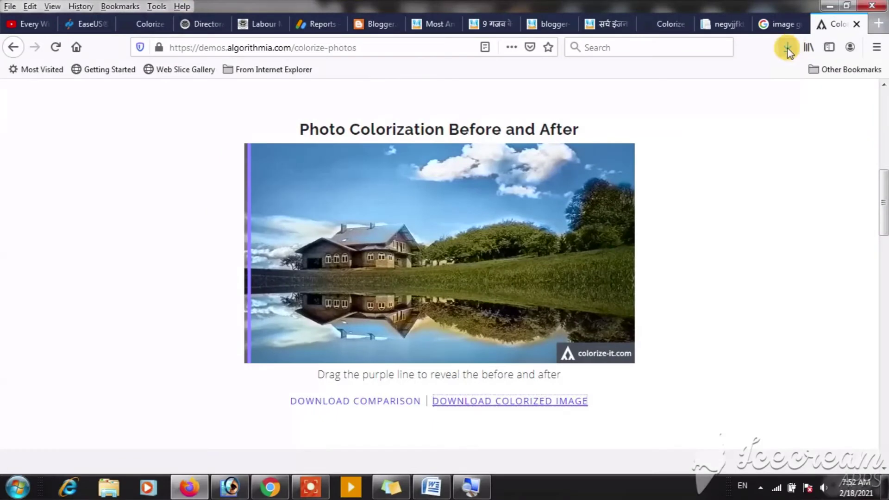
{"action": "left_click", "coordinate": [787, 48]}
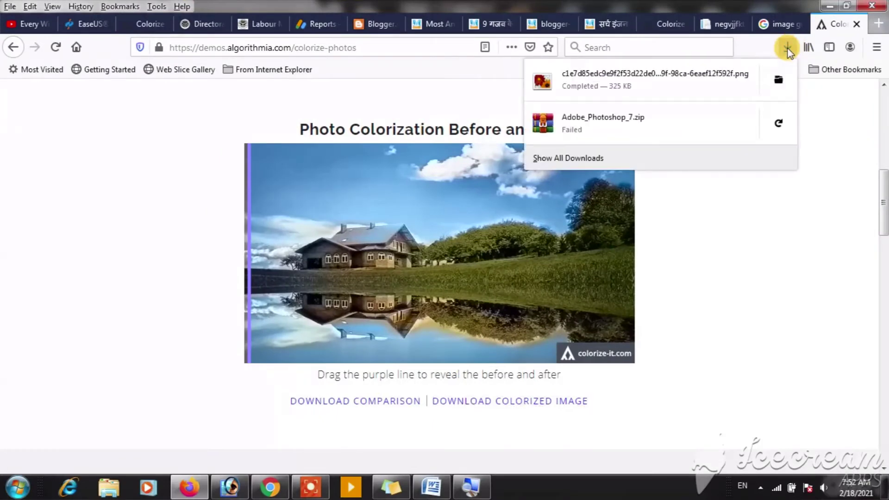
{"action": "left_click", "coordinate": [777, 81]}
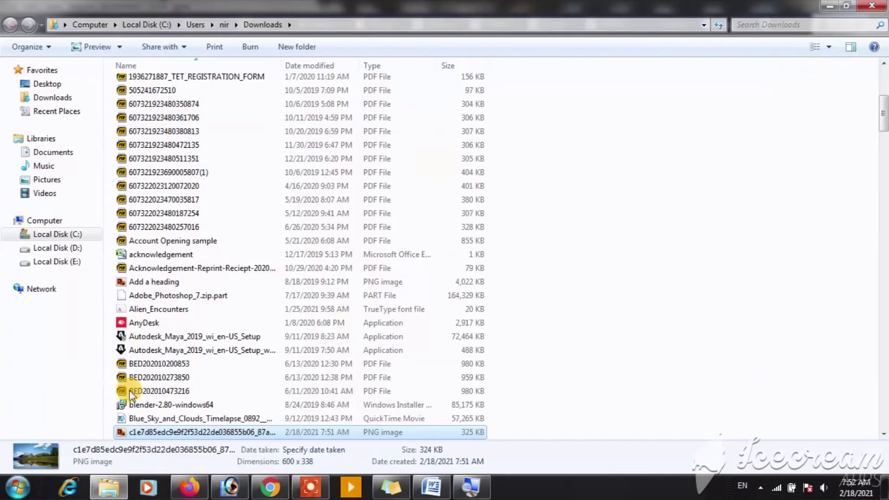
{"action": "mouse_move", "coordinate": [157, 435]}
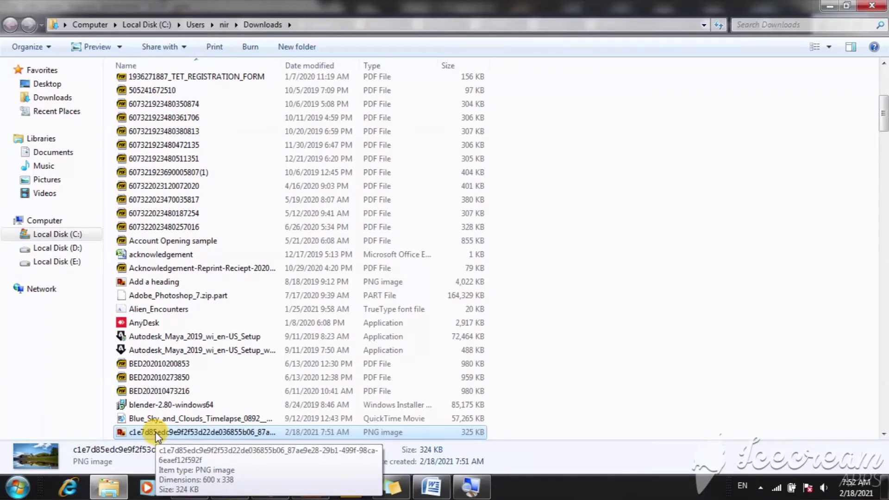
Open the downloaded colorized PNG in Adobe Photoshop via the Preview dropdown.
{"action": "left_click", "coordinate": [119, 47]}
{"action": "left_click", "coordinate": [115, 68]}
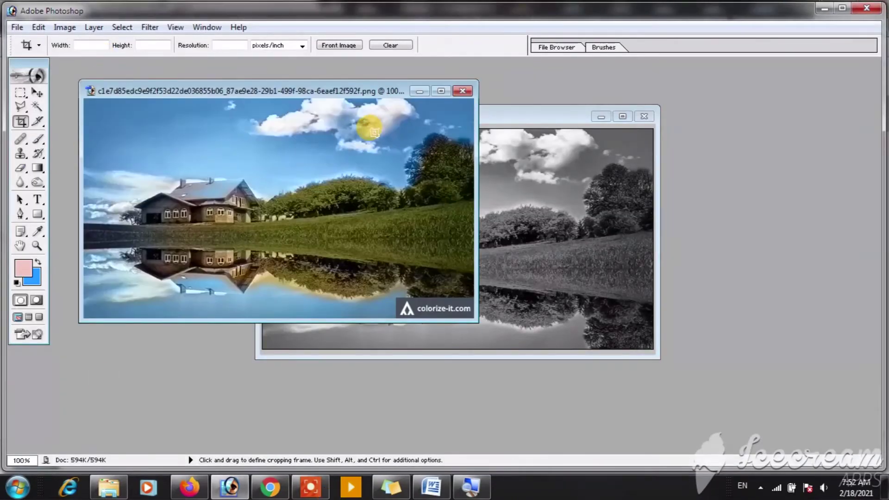
Separate the two document windows, maximize the colorized image and check it at 200% then 100%.
{"action": "left_click_drag", "start_coordinate": [512, 114], "coordinate": [658, 115]}
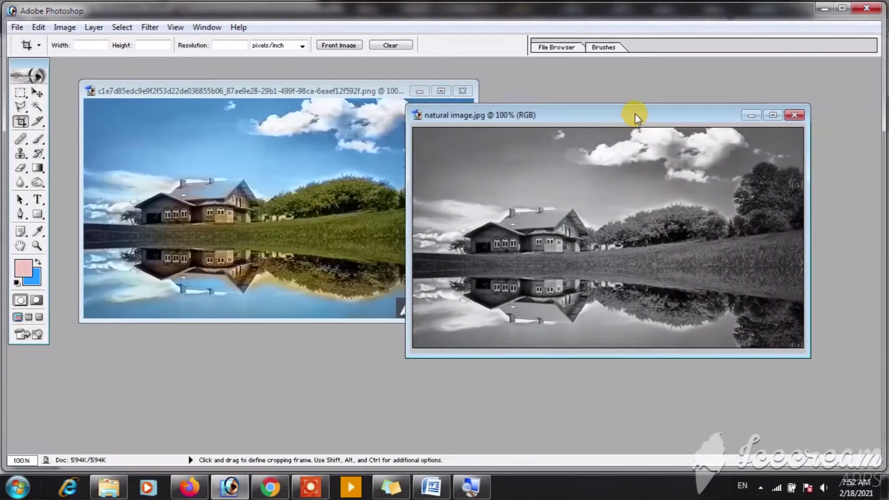
{"action": "left_click_drag", "start_coordinate": [362, 90], "coordinate": [456, 118]}
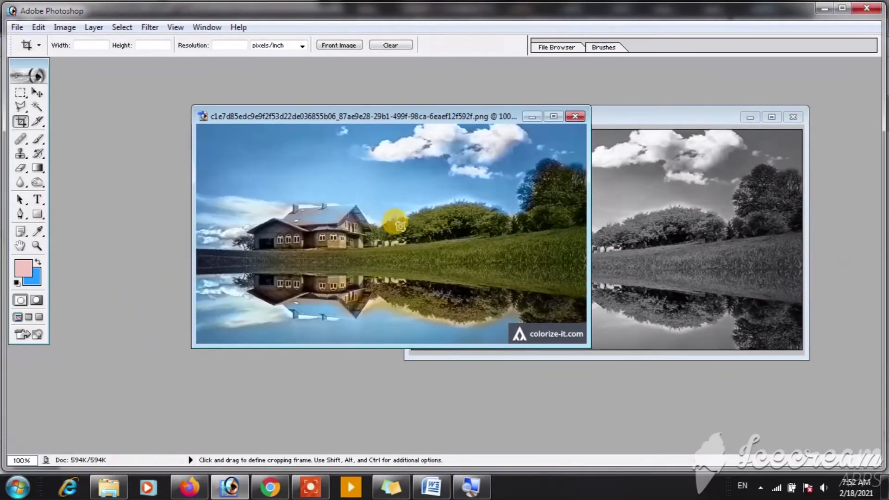
{"action": "key", "text": "v"}
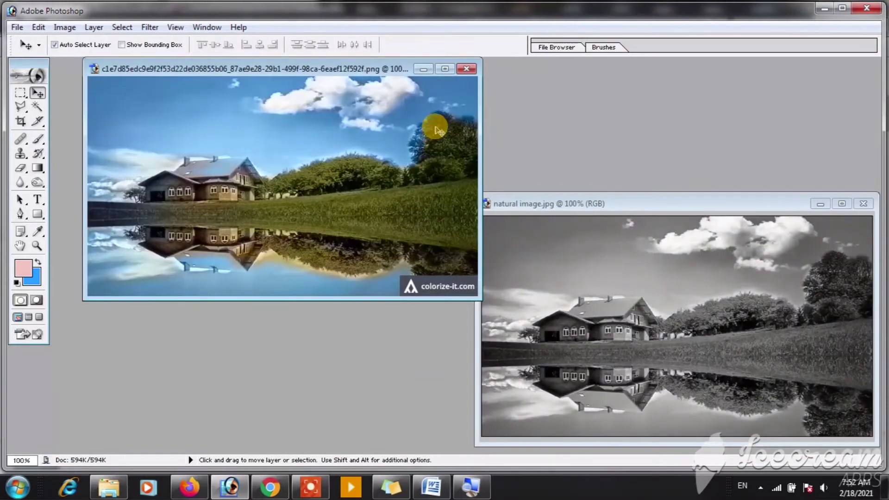
{"action": "left_click", "coordinate": [444, 68]}
{"action": "key", "text": "ctrl+plus"}
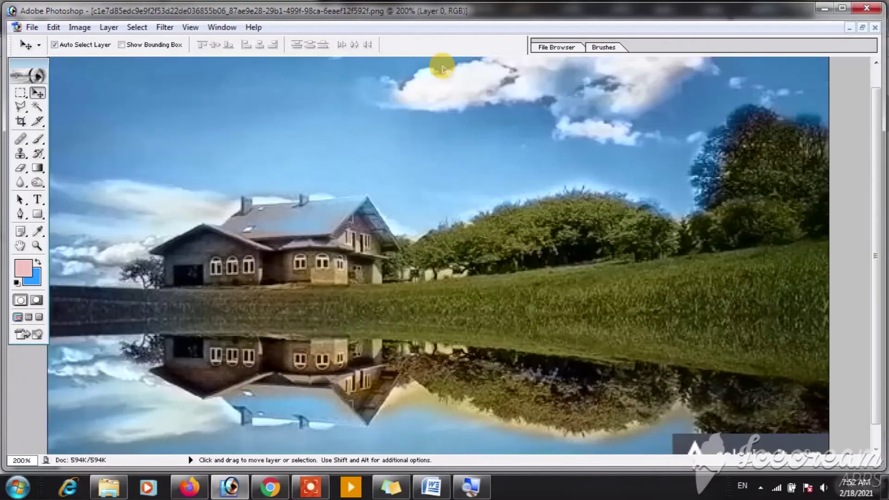
{"action": "key", "text": "ctrl+minus"}
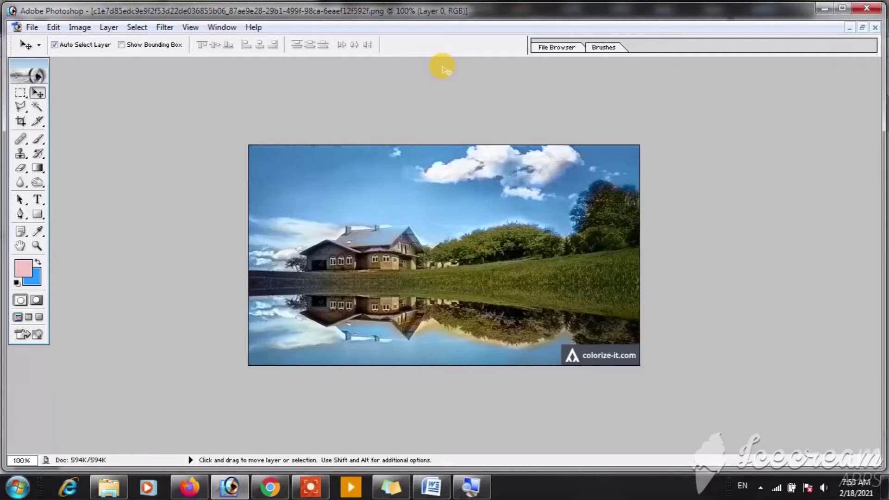
{"action": "key", "text": "ctrl+u"}
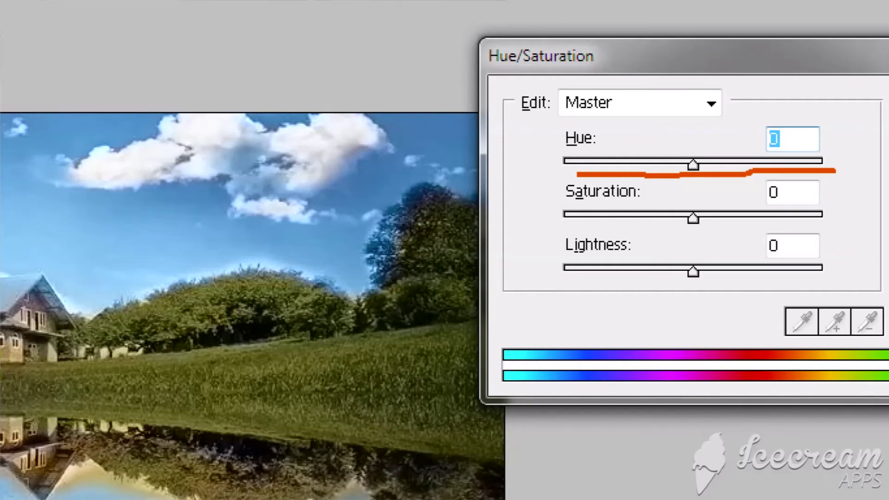
After discarding a Reds hue trial, apply Hue/Saturation with Master Hue +25 and Saturation +47.
{"action": "key", "text": "ctrl+1"}
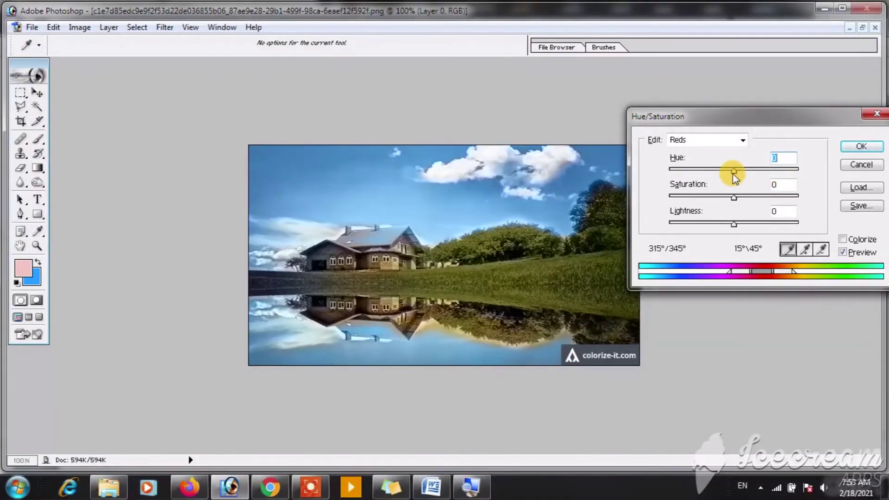
{"action": "mouse_move", "coordinate": [733, 172]}
{"action": "left_mouse_down"}
{"action": "mouse_move", "coordinate": [767, 173]}
{"action": "mouse_move", "coordinate": [699, 172]}
{"action": "left_mouse_up"}
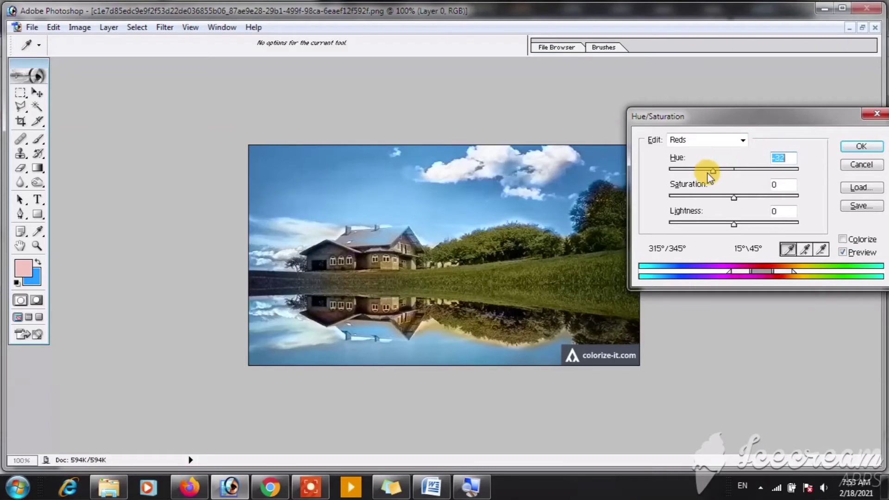
{"action": "left_click", "coordinate": [856, 164]}
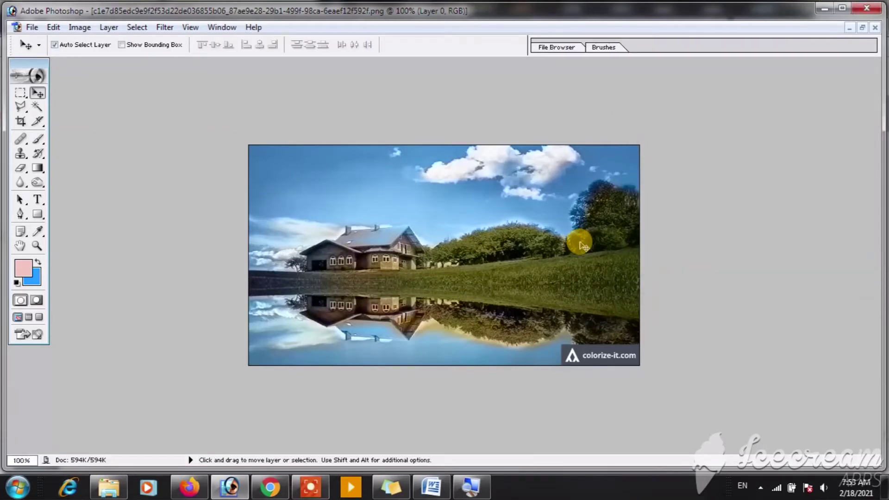
{"action": "key", "text": "ctrl+u"}
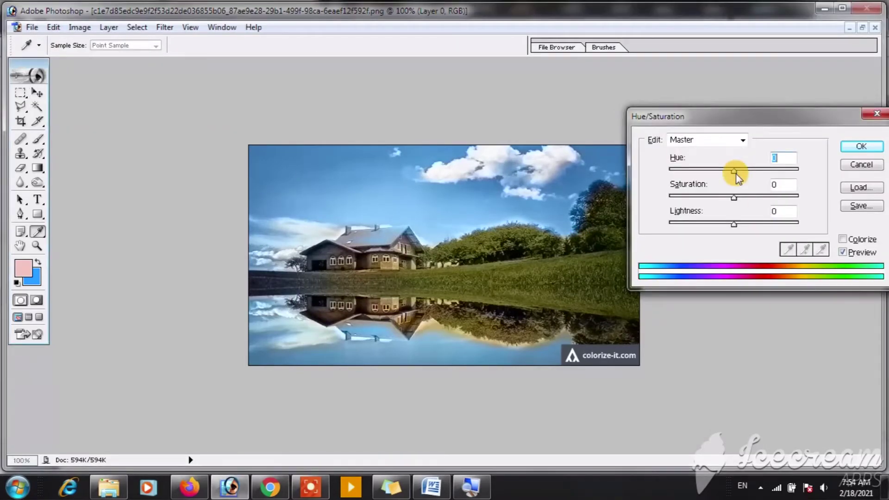
{"action": "mouse_move", "coordinate": [734, 171]}
{"action": "left_mouse_down"}
{"action": "mouse_move", "coordinate": [780, 175]}
{"action": "mouse_move", "coordinate": [681, 174]}
{"action": "left_mouse_up"}
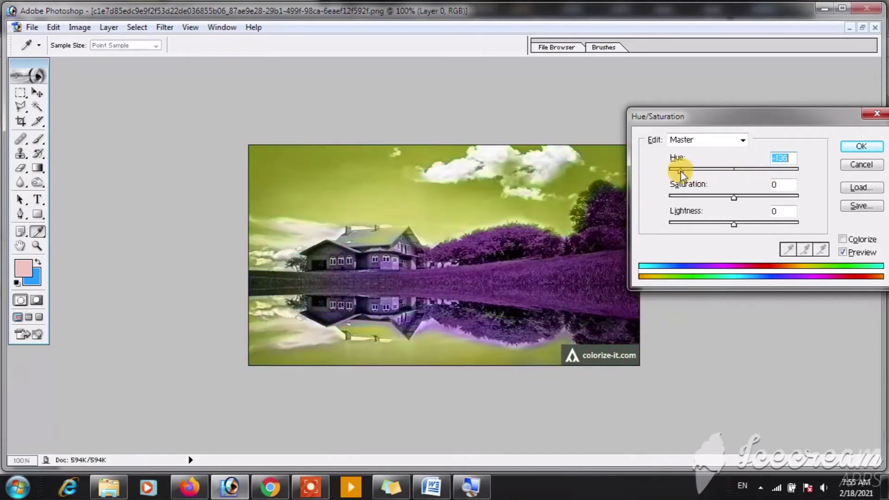
{"action": "mouse_move", "coordinate": [680, 173]}
{"action": "left_mouse_down"}
{"action": "mouse_move", "coordinate": [749, 171]}
{"action": "mouse_move", "coordinate": [765, 206]}
{"action": "mouse_move", "coordinate": [735, 231]}
{"action": "left_mouse_up"}
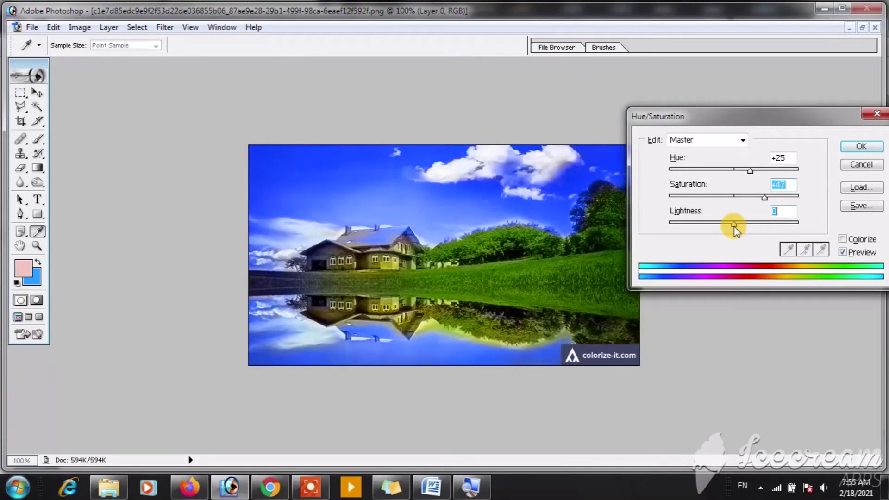
{"action": "key", "text": "Return"}
{"action": "key", "text": "v"}
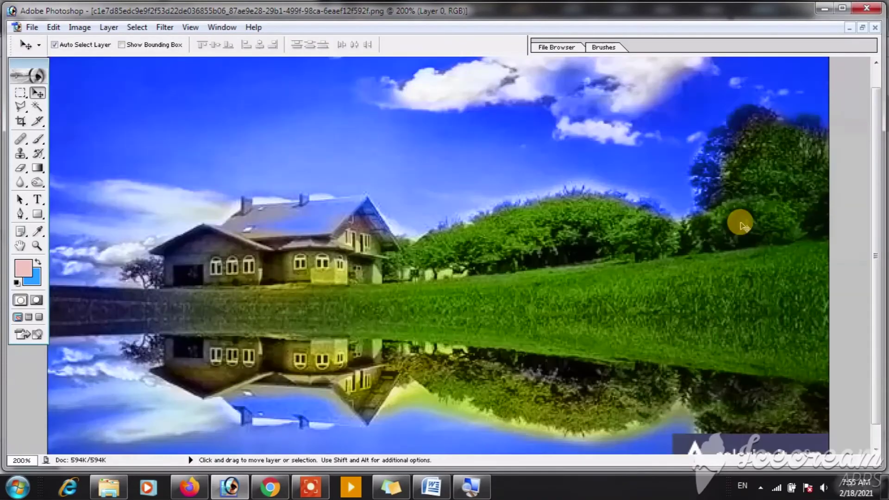
Apply Levels to the colorized lakeside image with the white input lowered to 236.
{"action": "key", "text": "i"}
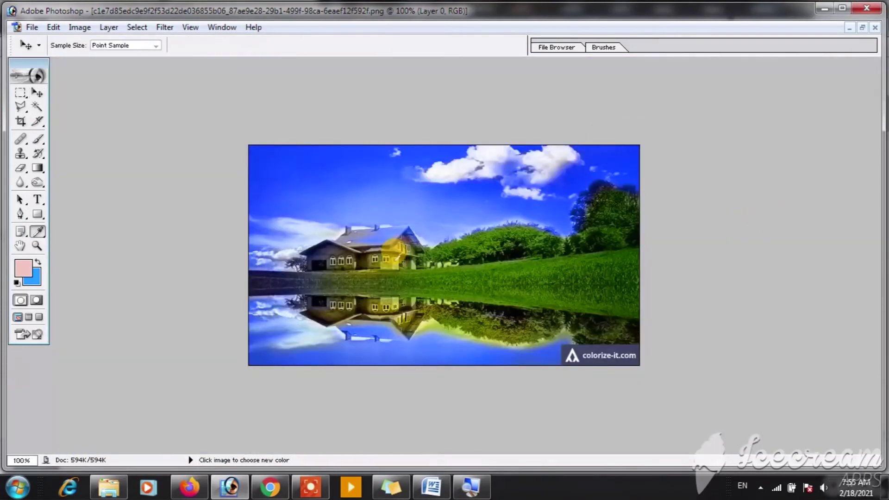
{"action": "key", "text": "ctrl+l"}
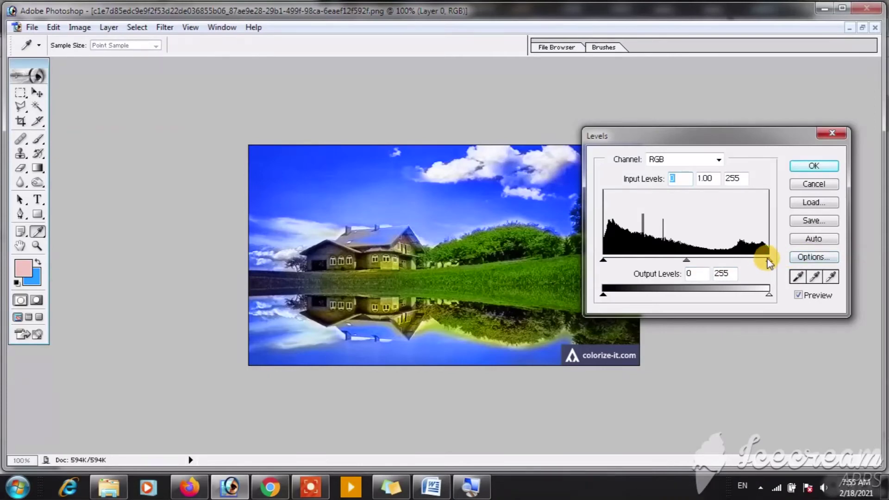
{"action": "left_click_drag", "start_coordinate": [768, 260], "coordinate": [757, 262]}
{"action": "key", "text": "Return"}
{"action": "key", "text": "v"}
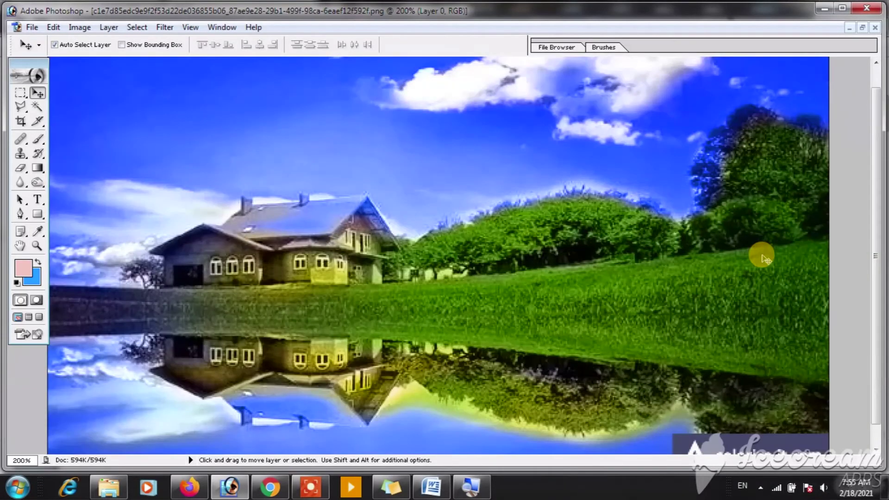
Open Curves on the lakeside image and confirm it unchanged, twice.
{"action": "key", "text": "ctrl+m"}
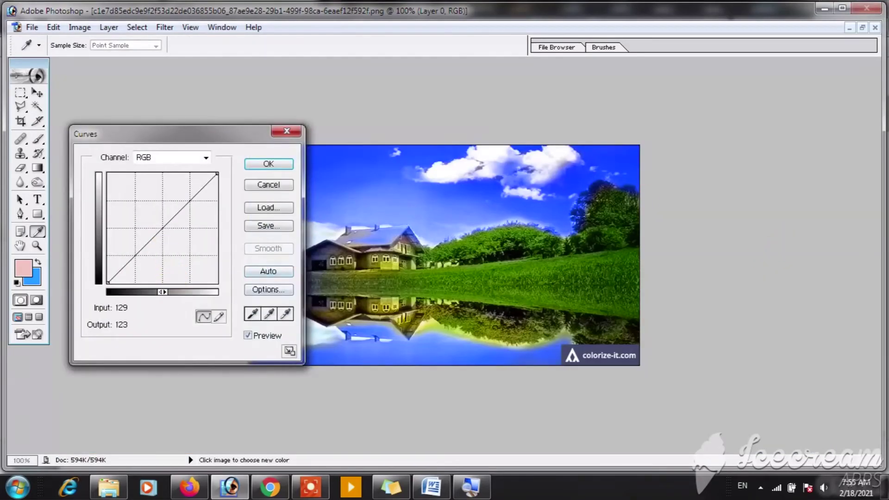
{"action": "key", "text": "Return"}
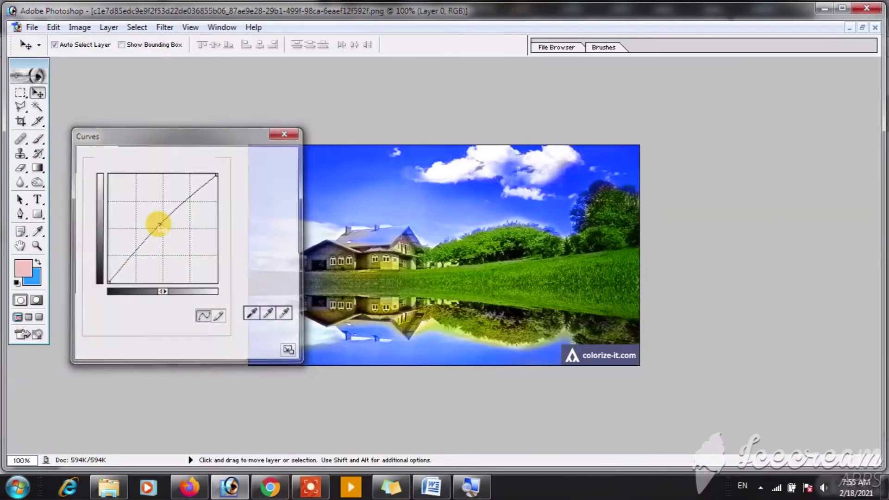
{"action": "key", "text": "ctrl+m"}
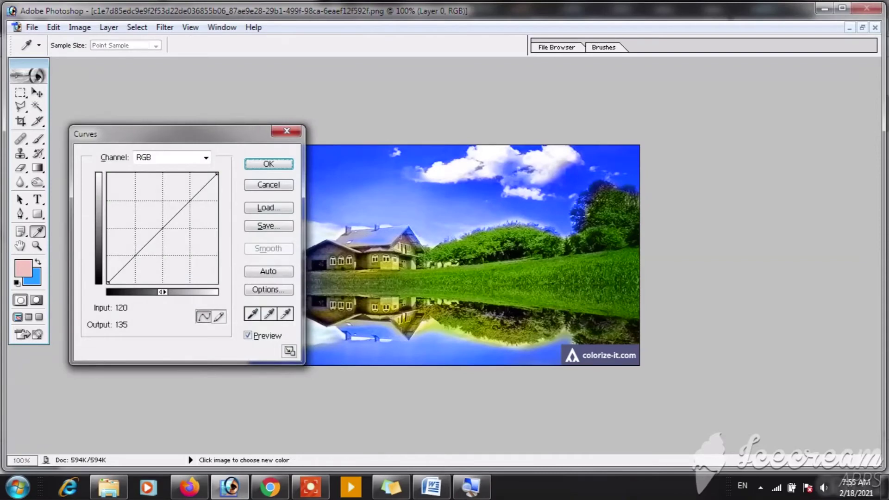
{"action": "key", "text": "Return"}
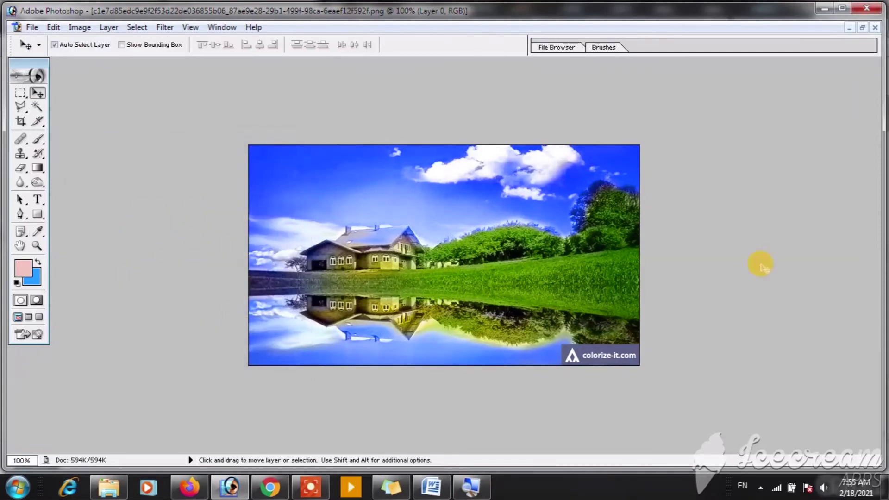
Float the colorized house image and arrange it beside its greyscale original.
{"action": "left_click", "coordinate": [862, 29]}
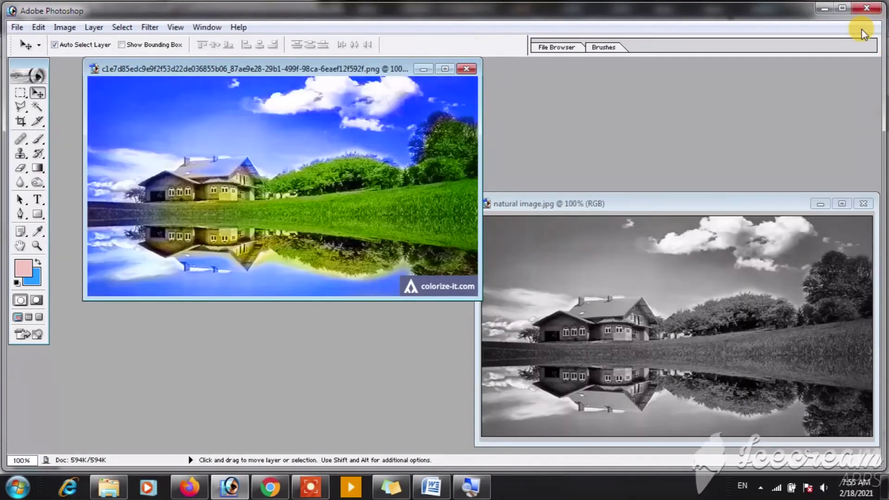
{"action": "left_click", "coordinate": [625, 204]}
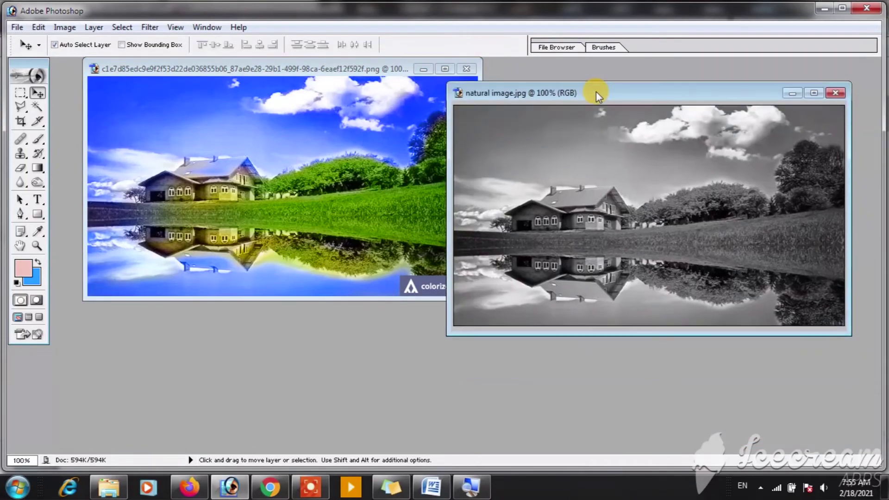
{"action": "left_click_drag", "start_coordinate": [625, 203], "coordinate": [608, 92]}
{"action": "left_click", "coordinate": [364, 83]}
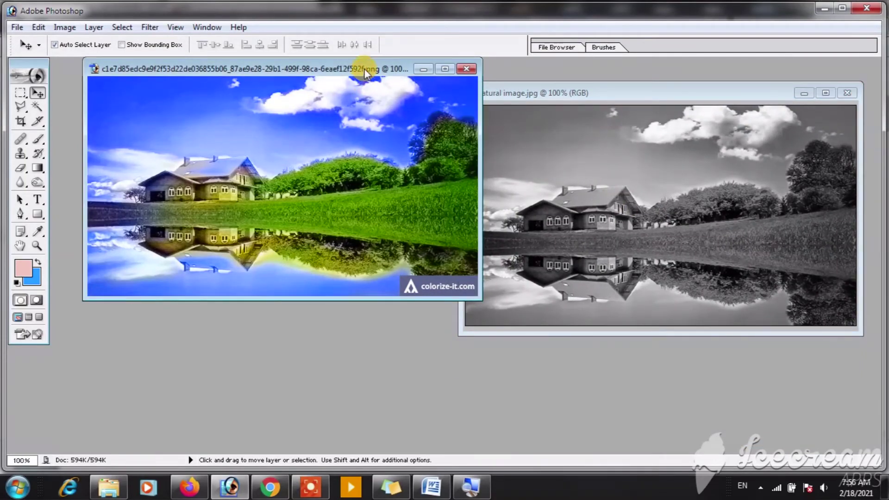
{"action": "mouse_move", "coordinate": [364, 74]}
{"action": "left_mouse_down"}
{"action": "mouse_move", "coordinate": [352, 101]}
{"action": "mouse_move", "coordinate": [412, 92]}
{"action": "left_mouse_up"}
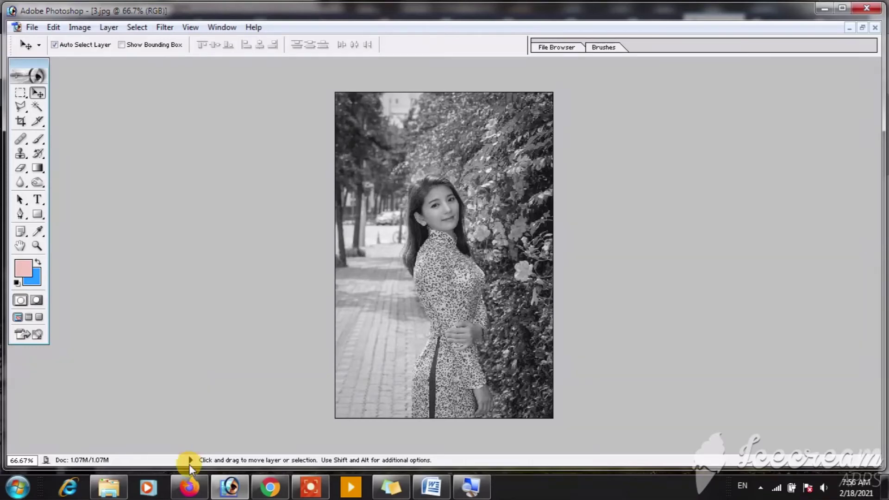
Upload grayscale photo 3 to the Algorithmia Colorize Photos page in Firefox.
{"action": "left_click", "coordinate": [188, 486]}
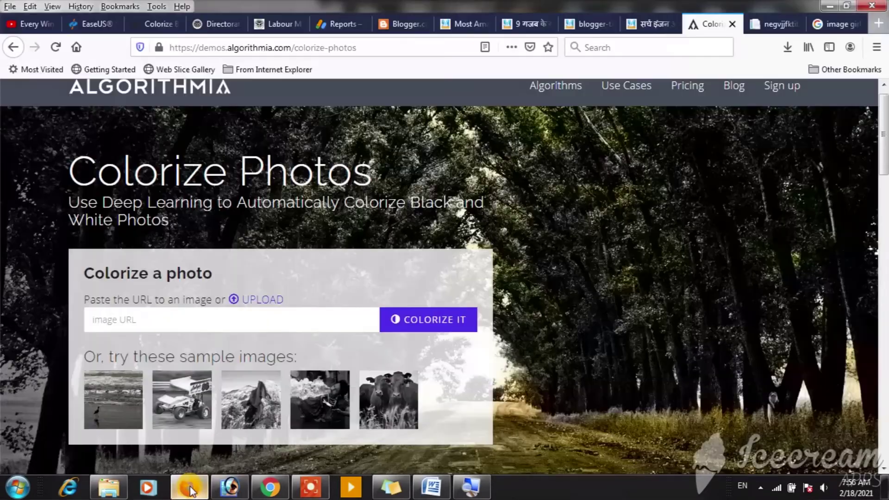
{"action": "left_click", "coordinate": [258, 301]}
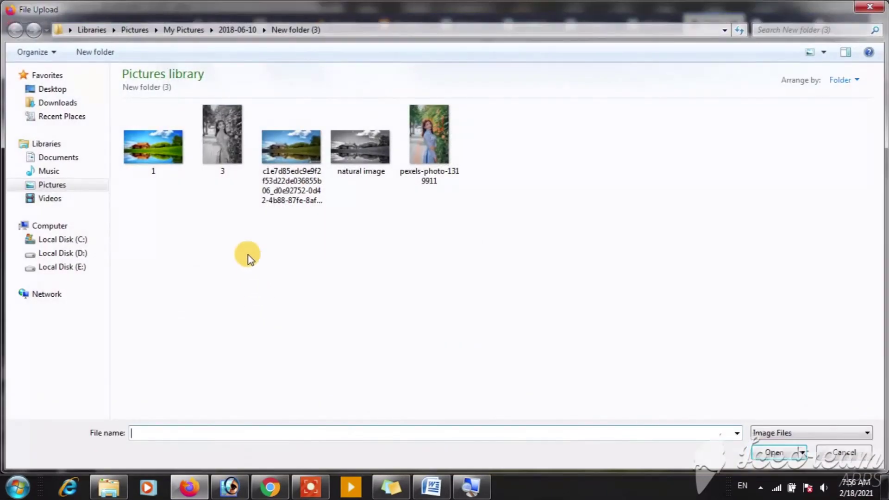
{"action": "left_click", "coordinate": [220, 139]}
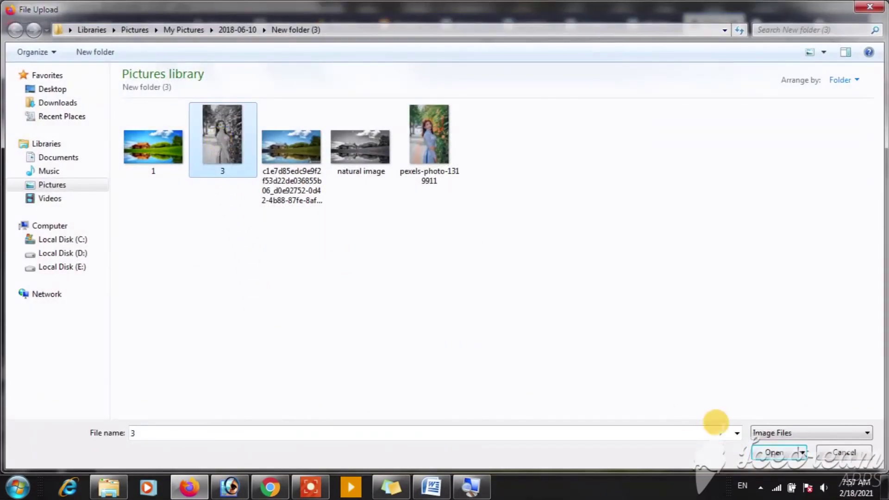
{"action": "left_click", "coordinate": [765, 454]}
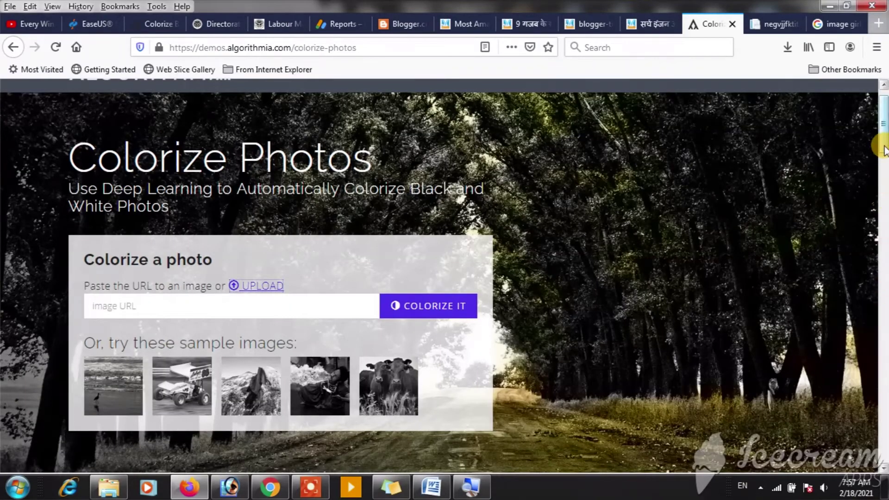
Compare the colorized woman photo against its black-and-white original, ending on colour.
{"action": "left_click_drag", "start_coordinate": [883, 148], "coordinate": [883, 195]}
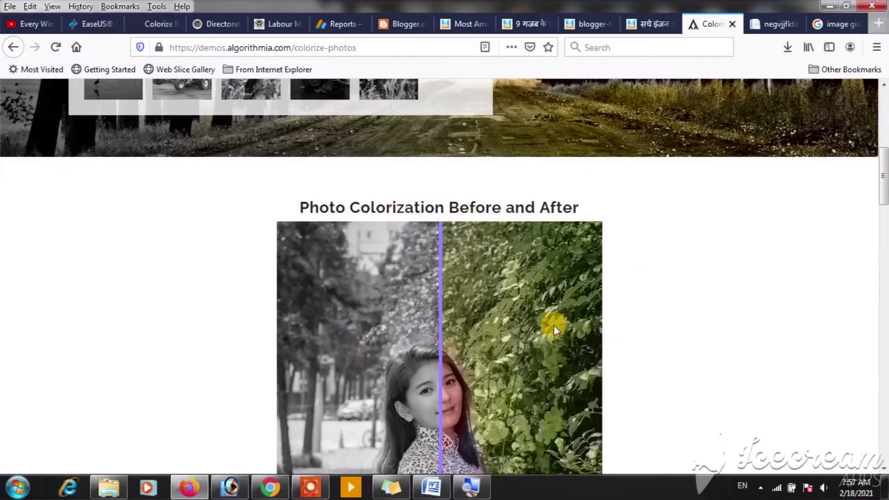
{"action": "left_click_drag", "start_coordinate": [883, 185], "coordinate": [883, 211]}
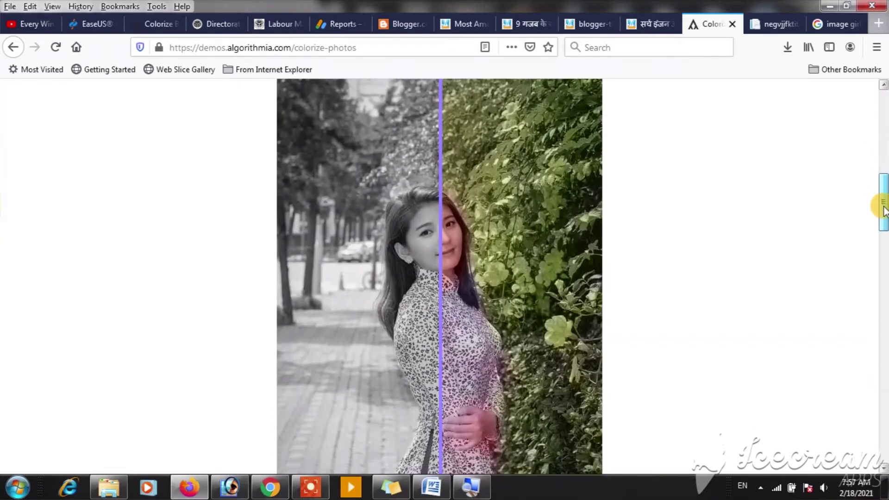
{"action": "left_click", "coordinate": [432, 236]}
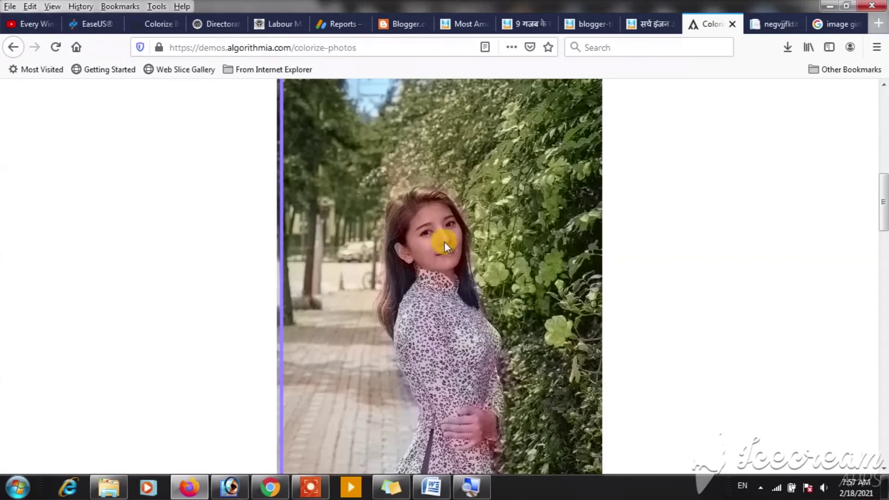
{"action": "left_click", "coordinate": [392, 252]}
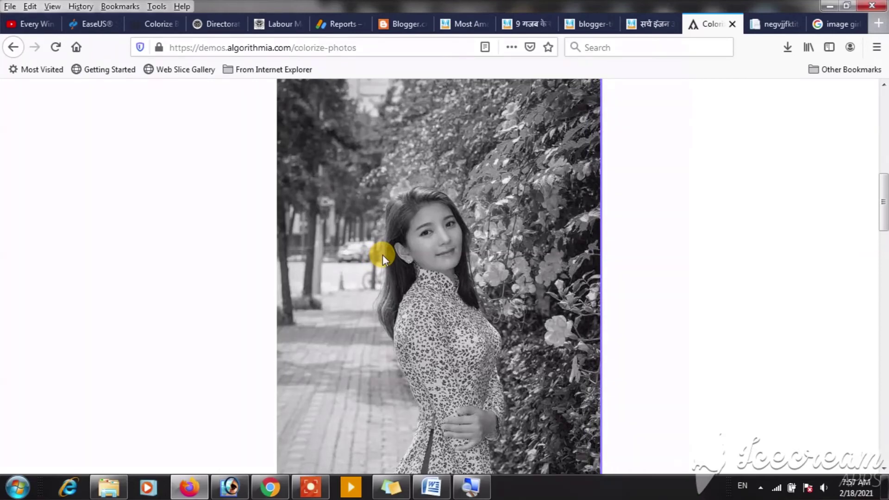
{"action": "left_click", "coordinate": [381, 255]}
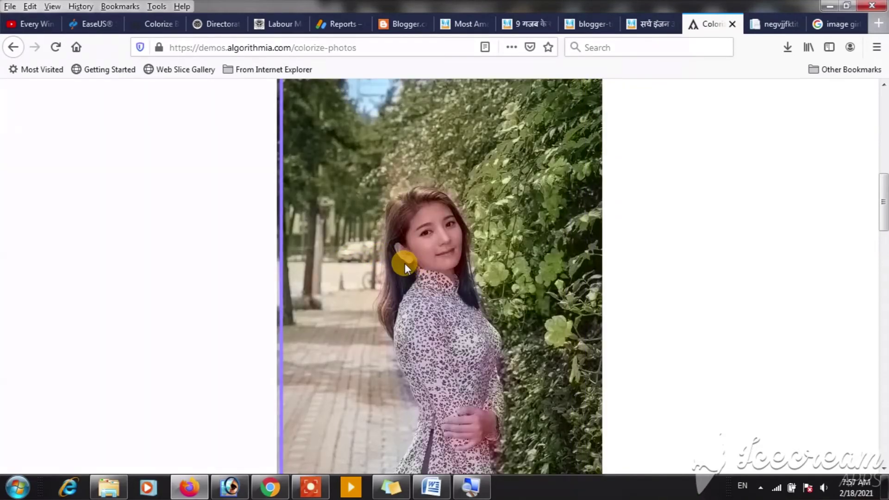
Download the colorized woman photo and save it as a PNG file.
{"action": "left_click_drag", "start_coordinate": [880, 185], "coordinate": [840, 243]}
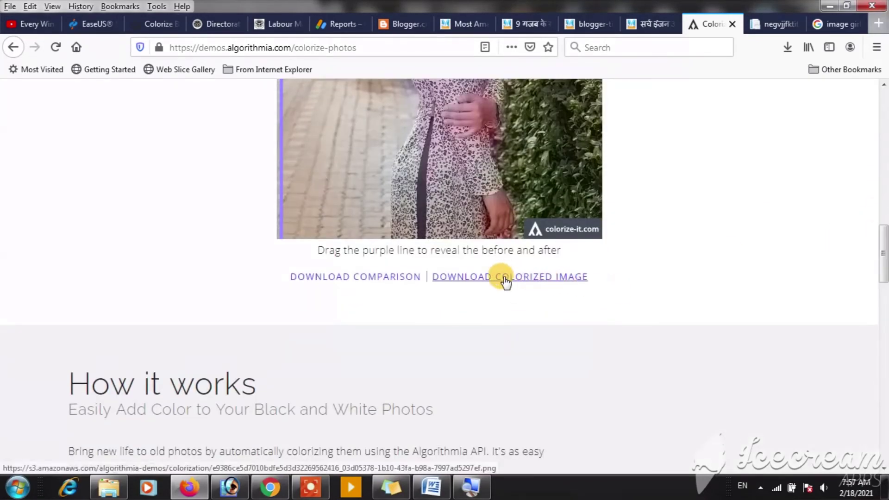
{"action": "left_click", "coordinate": [505, 280]}
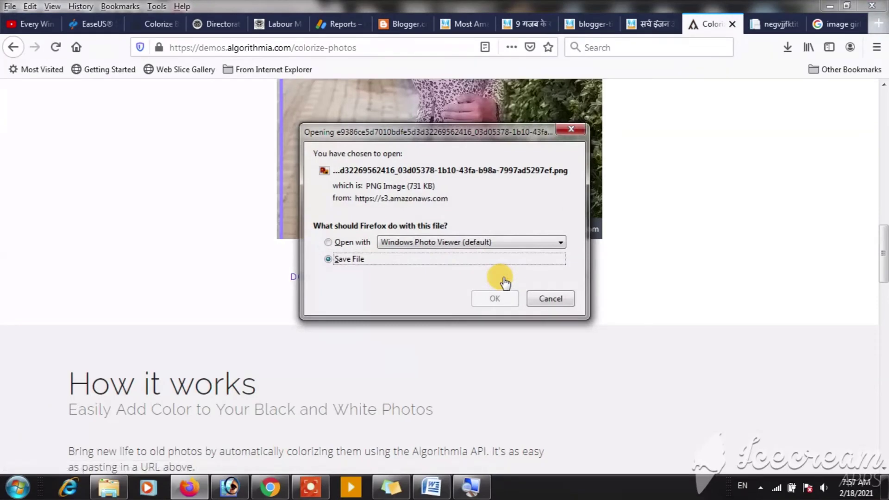
{"action": "left_click", "coordinate": [481, 303]}
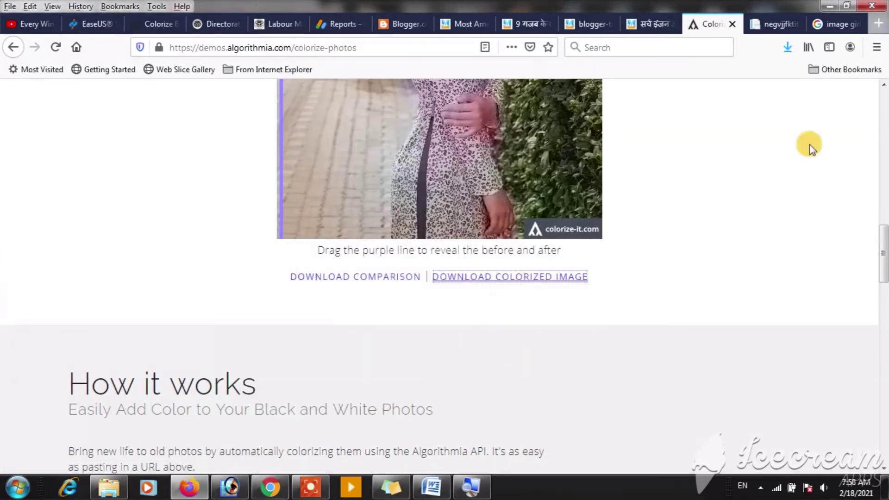
Show the downloaded PNG in its Downloads folder and choose Adobe Photoshop to open it.
{"action": "left_click", "coordinate": [787, 49]}
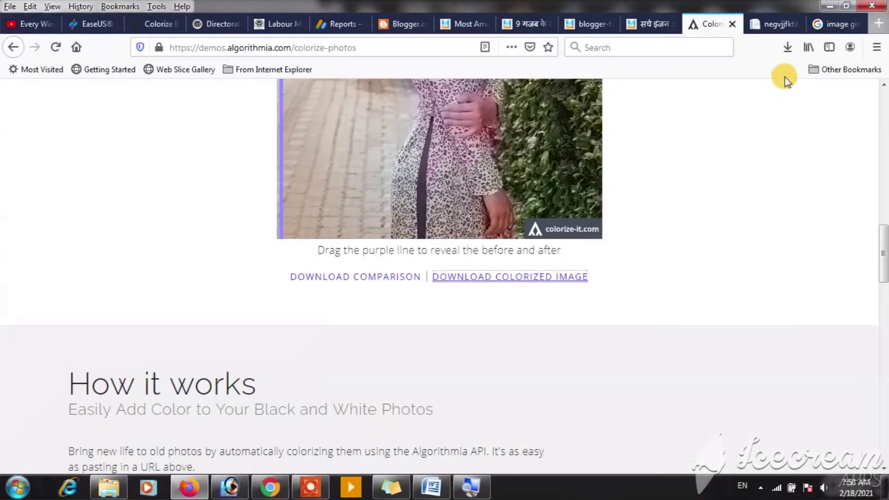
{"action": "left_click", "coordinate": [787, 50]}
{"action": "left_click", "coordinate": [778, 79]}
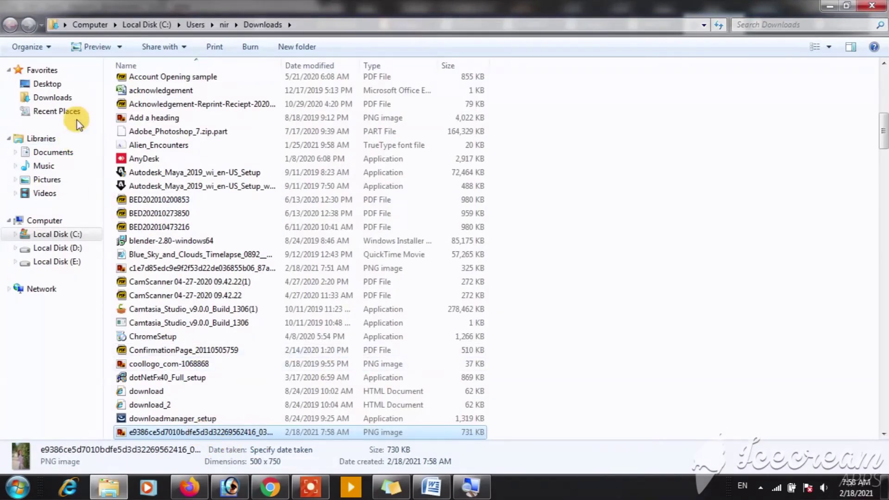
{"action": "left_click", "coordinate": [119, 47]}
{"action": "left_click", "coordinate": [113, 64]}
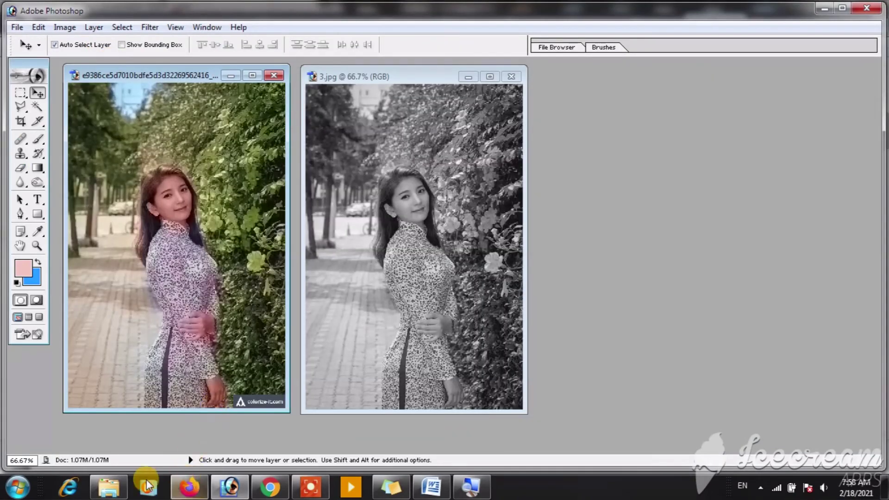
Select the colorized woman PNG in Downloads and open it in Adobe Photoshop.
{"action": "left_click", "coordinate": [108, 487]}
{"action": "left_click", "coordinate": [167, 433]}
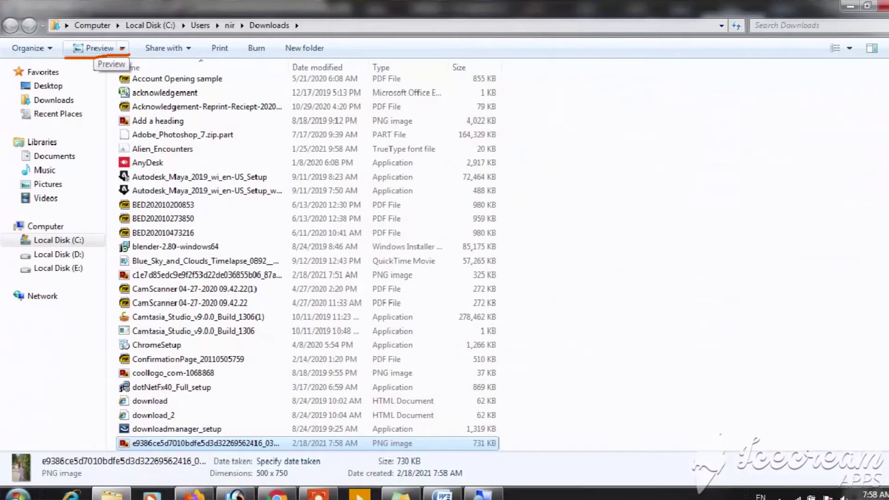
{"action": "left_click", "coordinate": [116, 51]}
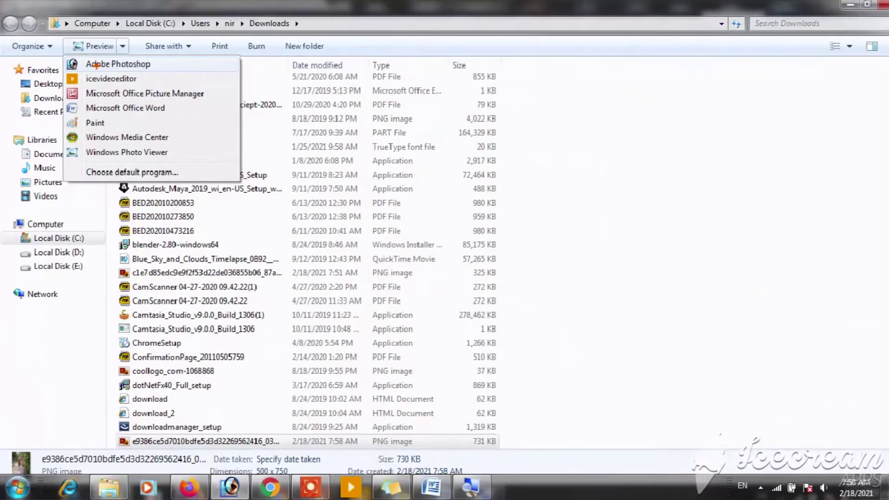
{"action": "left_click", "coordinate": [105, 68]}
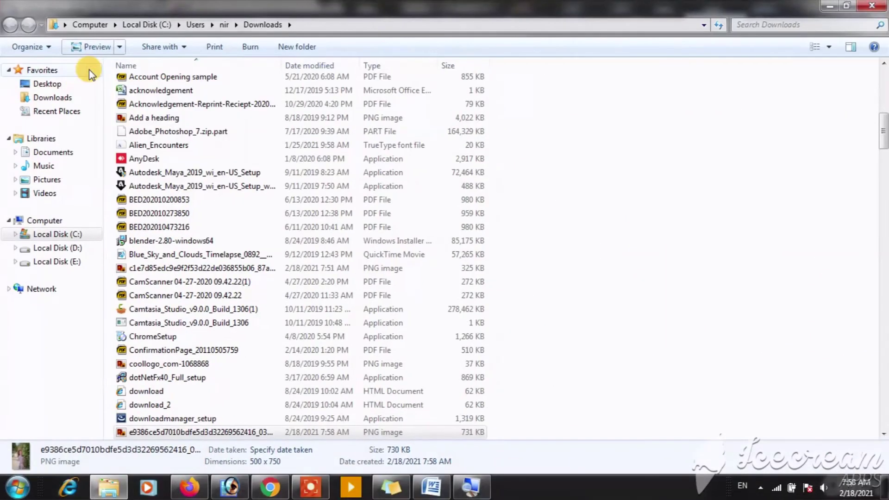
{"action": "left_click", "coordinate": [118, 50]}
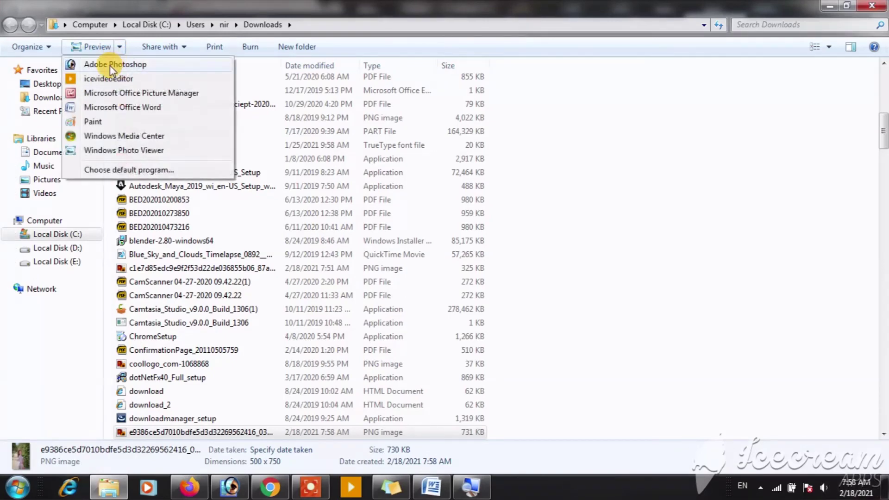
{"action": "left_click", "coordinate": [104, 64]}
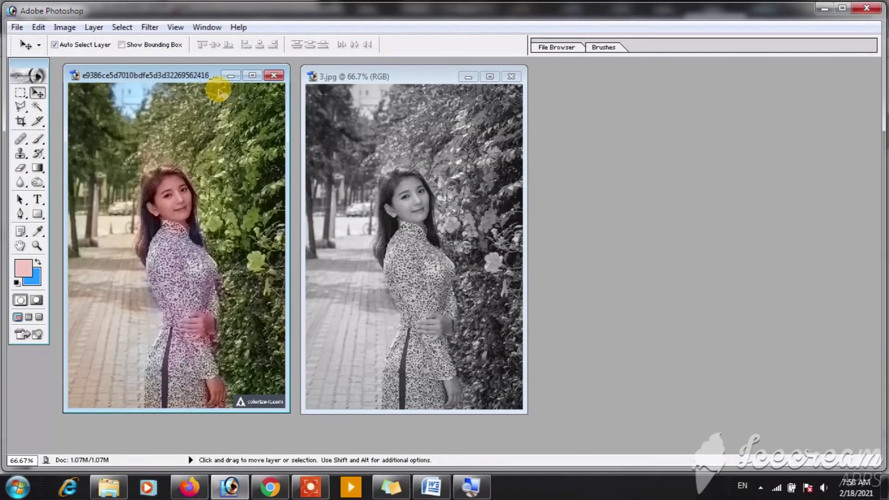
Arrange grayscale 3.jpg on the left with the colorized photo beside it.
{"action": "mouse_move", "coordinate": [199, 79]}
{"action": "left_mouse_down"}
{"action": "mouse_move", "coordinate": [674, 99]}
{"action": "mouse_move", "coordinate": [667, 74]}
{"action": "left_mouse_up"}
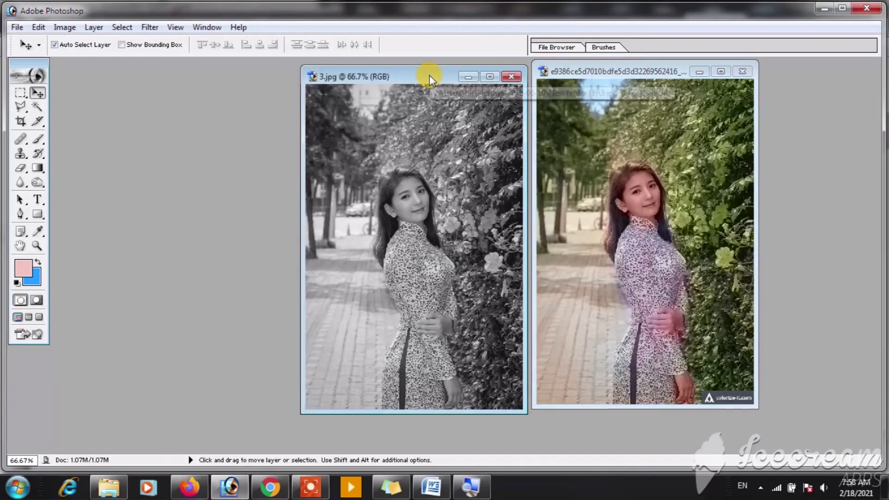
{"action": "left_click_drag", "start_coordinate": [429, 75], "coordinate": [320, 77]}
{"action": "left_click_drag", "start_coordinate": [634, 76], "coordinate": [528, 87]}
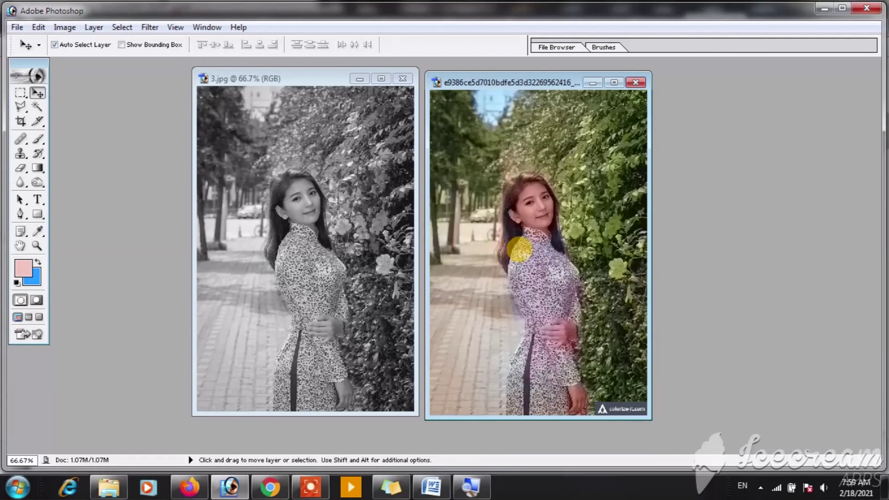
{"action": "left_click_drag", "start_coordinate": [513, 252], "coordinate": [525, 261]}
Apply Hue/Saturation to the colorized photo: Hue +9, Saturation +32.
{"action": "key", "text": "ctrl+u"}
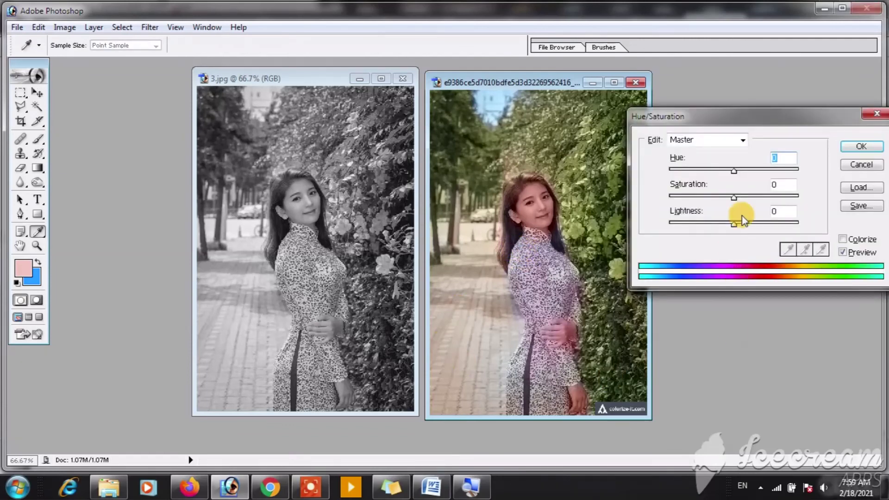
{"action": "mouse_move", "coordinate": [733, 171]}
{"action": "left_mouse_down"}
{"action": "mouse_move", "coordinate": [750, 172]}
{"action": "mouse_move", "coordinate": [739, 175]}
{"action": "left_mouse_up"}
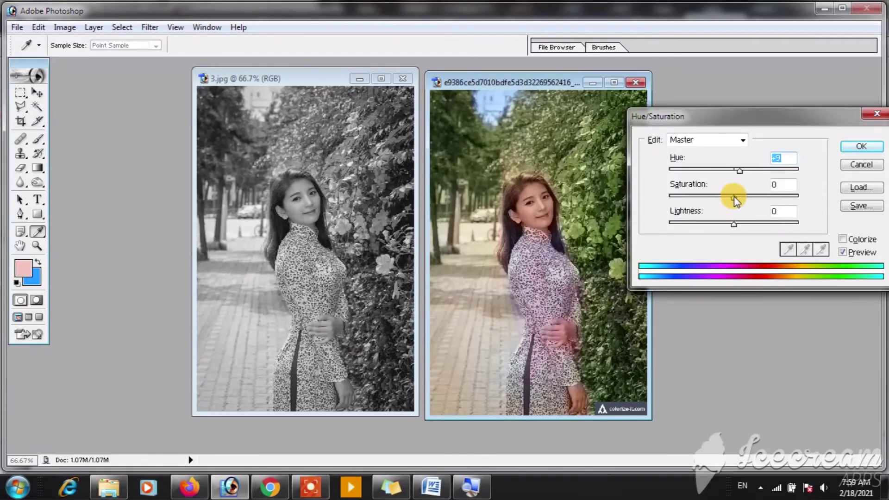
{"action": "left_click_drag", "start_coordinate": [734, 198], "coordinate": [754, 197]}
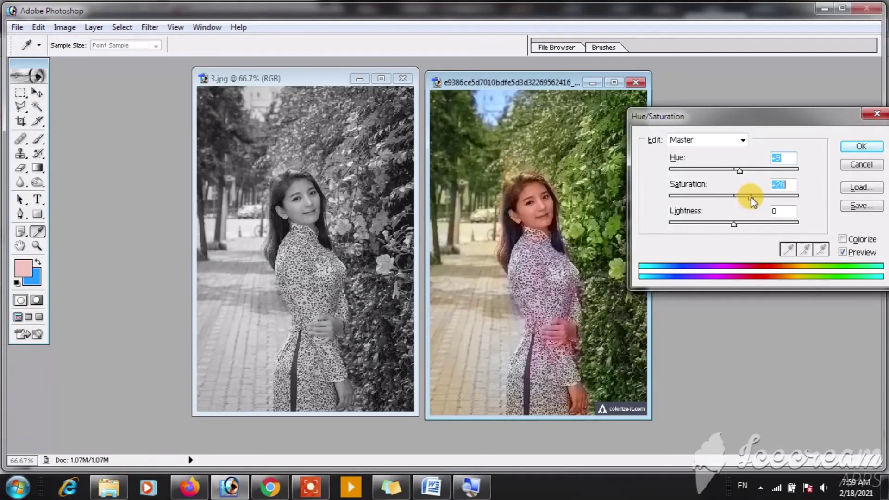
{"action": "left_click", "coordinate": [735, 225]}
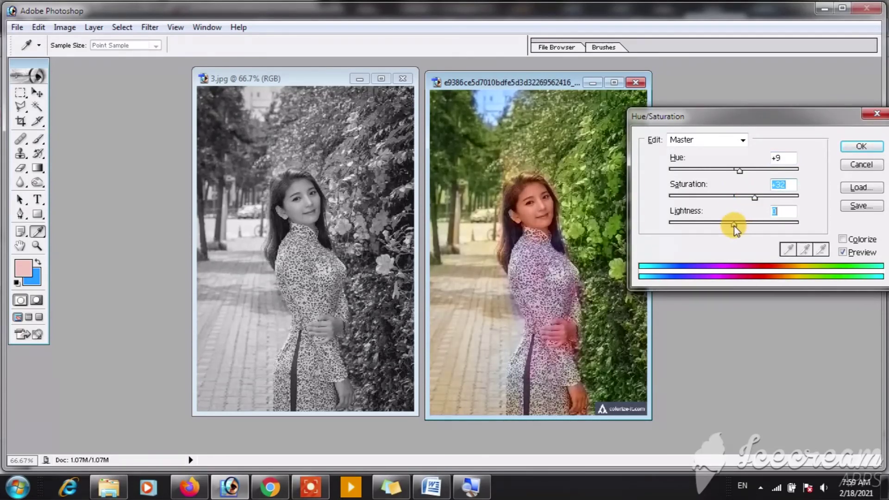
{"action": "key", "text": "Return"}
{"action": "key", "text": "v"}
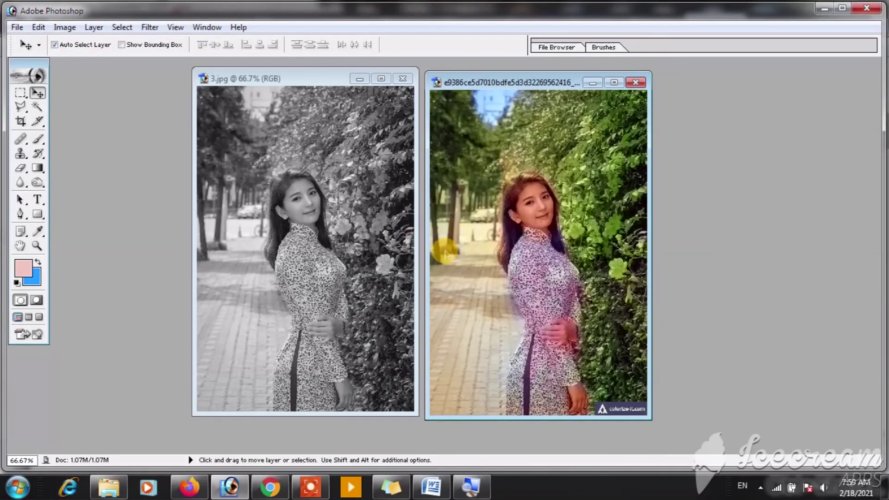
Apply Levels with white input 232 to the colorized woman photo, nudging its window right.
{"action": "key", "text": "ctrl+l"}
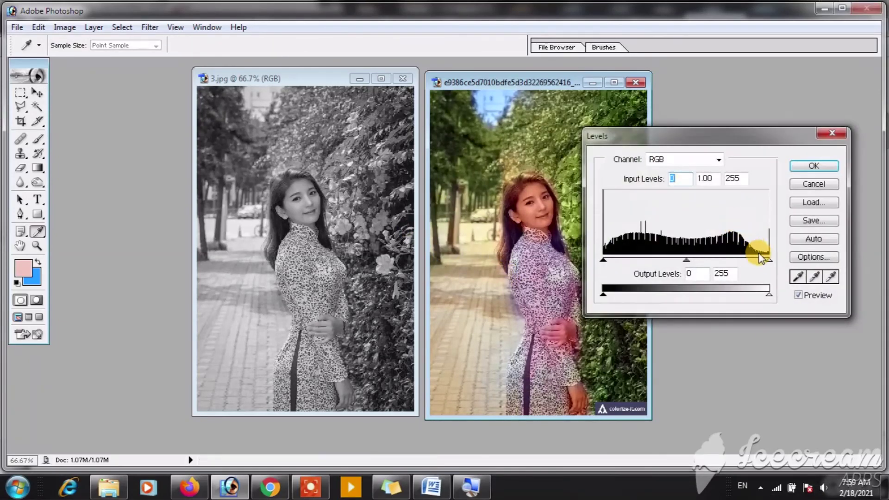
{"action": "left_click_drag", "start_coordinate": [765, 258], "coordinate": [753, 260]}
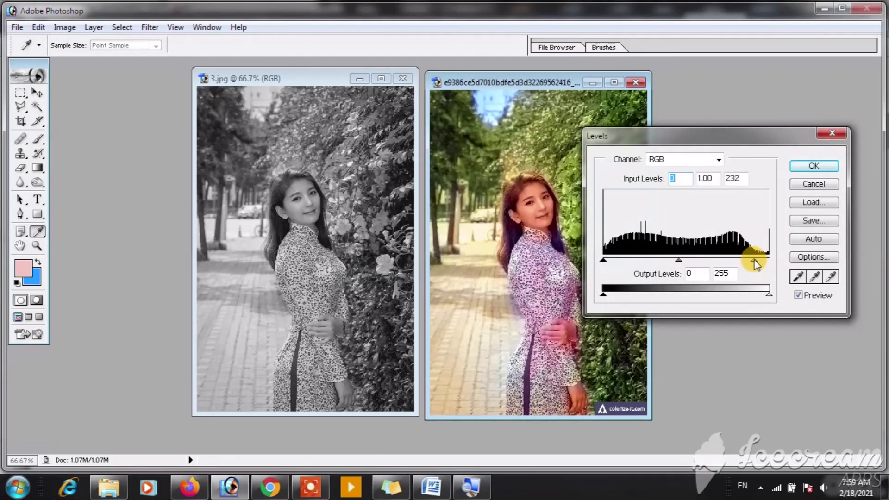
{"action": "key", "text": "Return"}
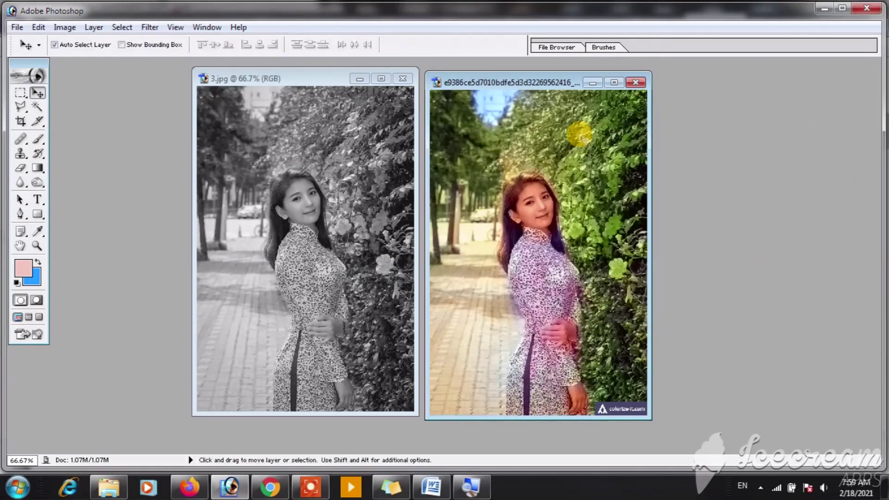
{"action": "left_click_drag", "start_coordinate": [507, 85], "coordinate": [535, 83]}
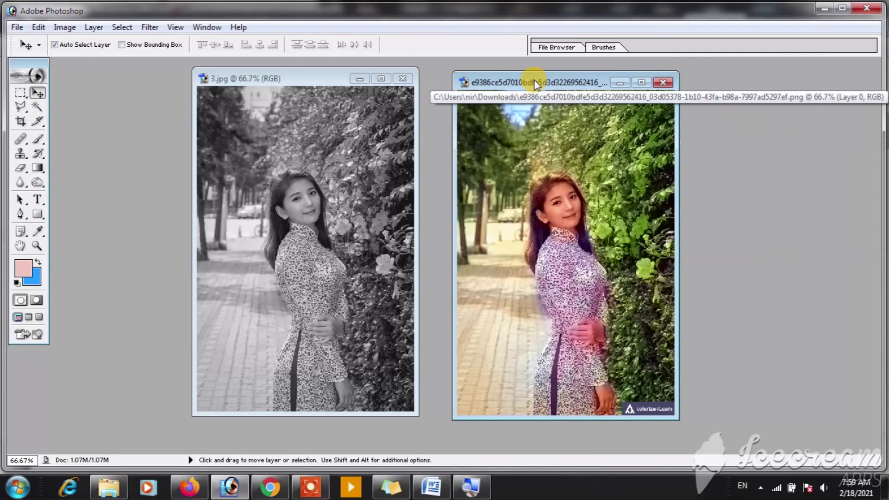